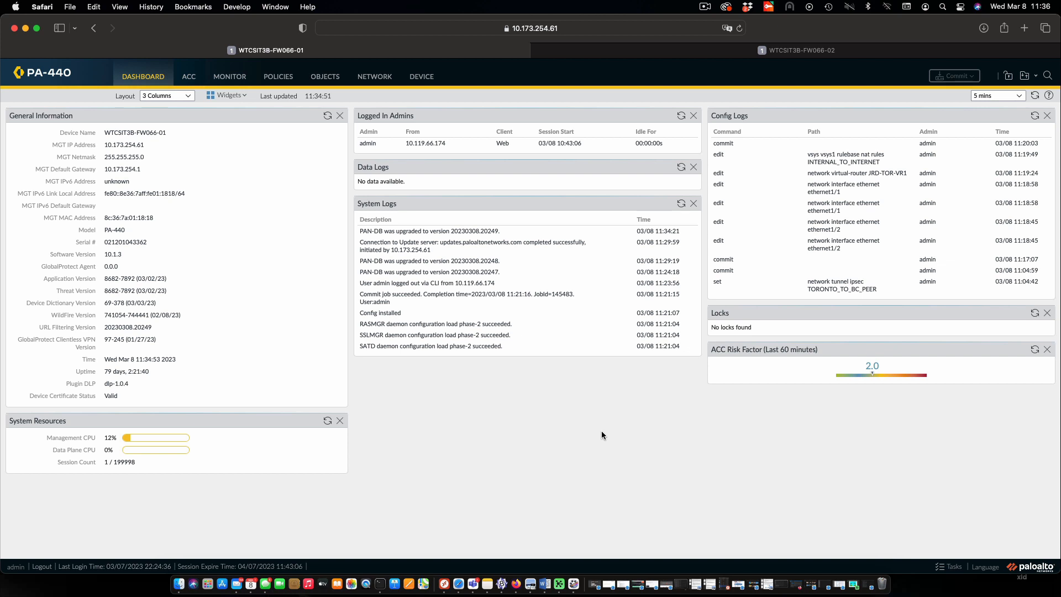
Create a network zone named VPN_TUNNEL_01 with type Layer3
{"action": "left_click", "coordinate": [385, 79]}
{"action": "left_click", "coordinate": [52, 124]}
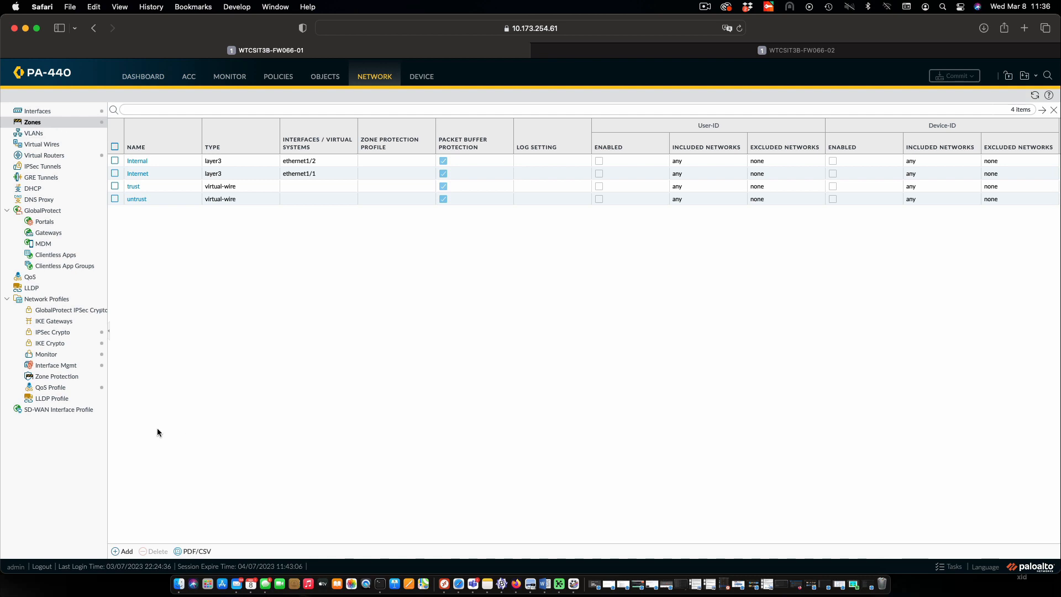
{"action": "left_click", "coordinate": [125, 551]}
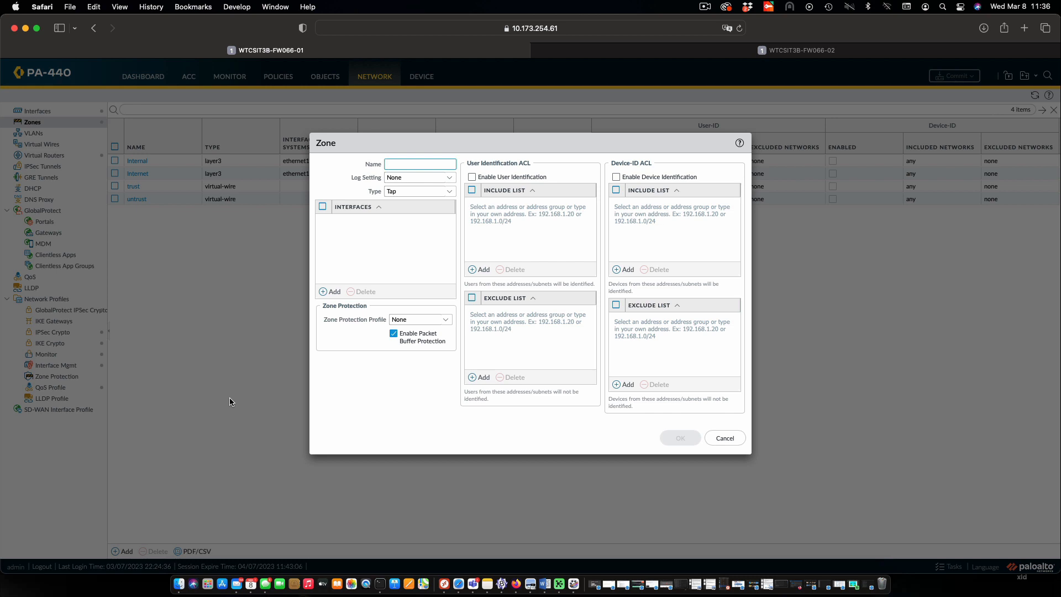
{"action": "type", "text": "VPN_TUNNEL_01"}
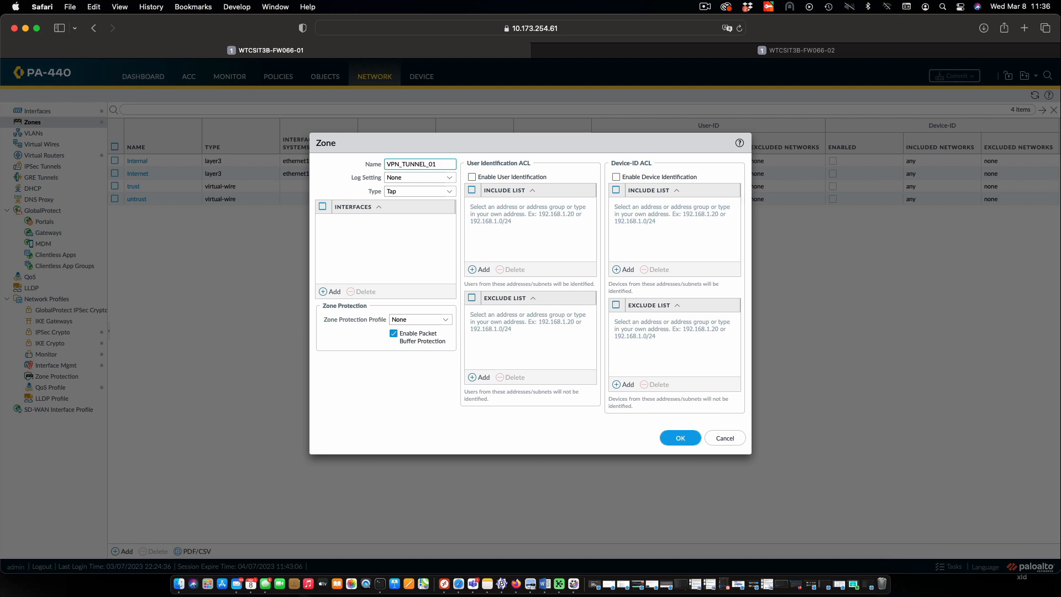
{"action": "left_click", "coordinate": [449, 194]}
{"action": "left_click", "coordinate": [416, 242]}
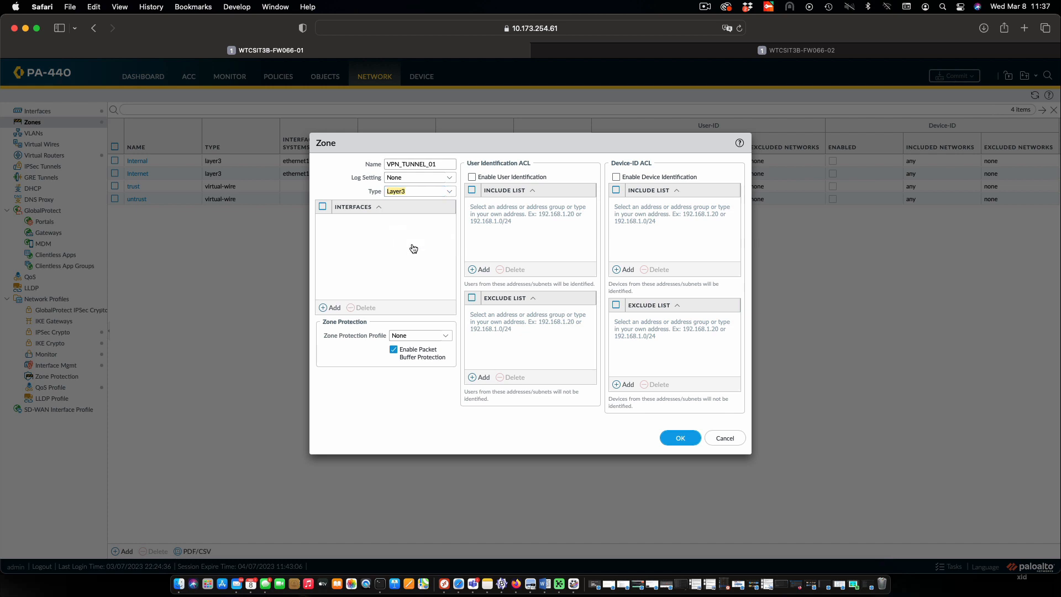
{"action": "left_click", "coordinate": [677, 438]}
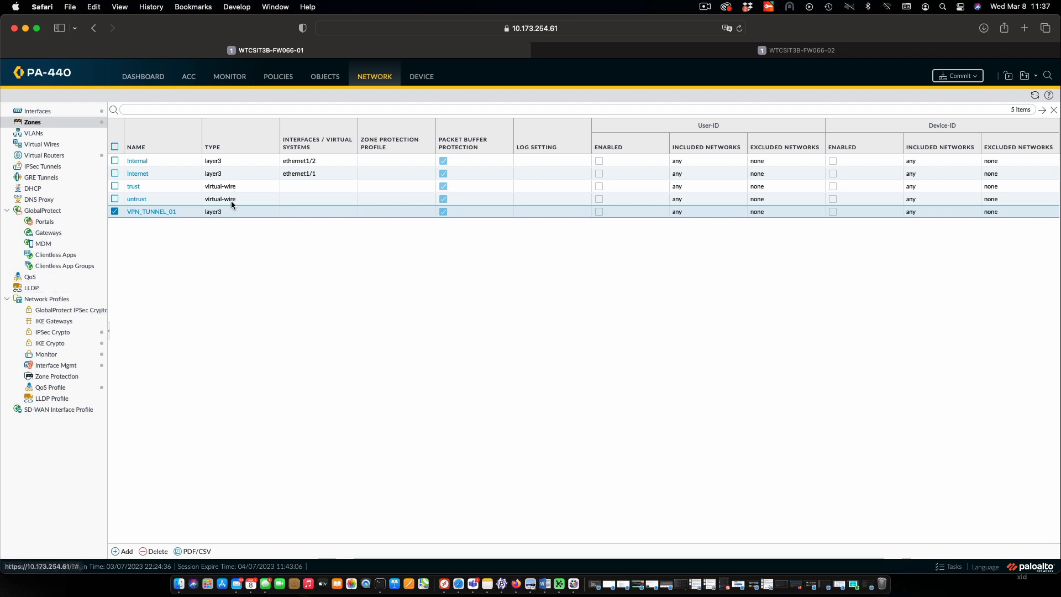
Add a tunnel interface numbered 10 with the comment "To BC LAN"
{"action": "left_click", "coordinate": [46, 113]}
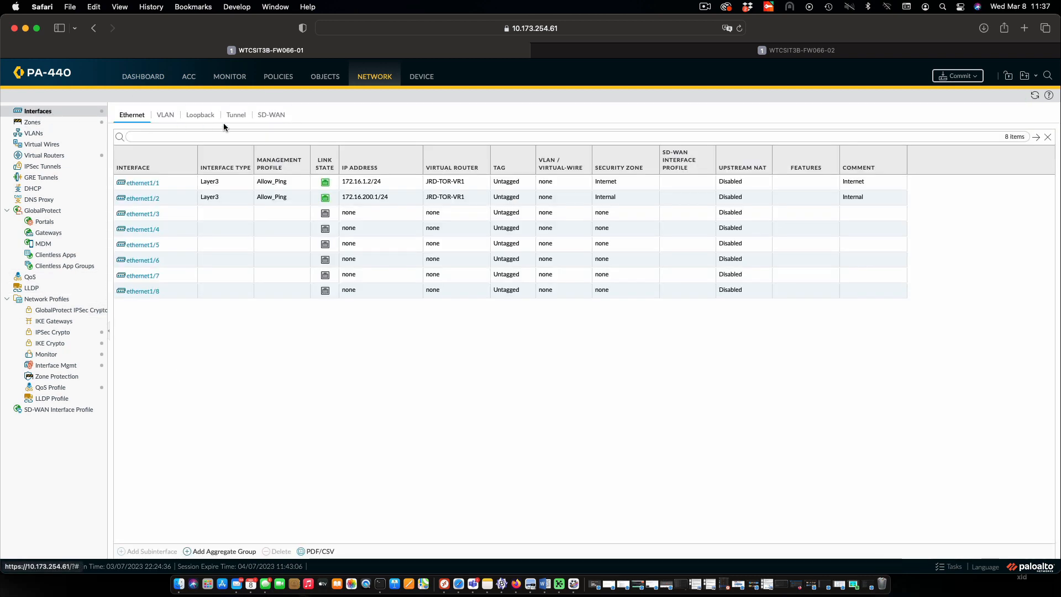
{"action": "left_click", "coordinate": [236, 115]}
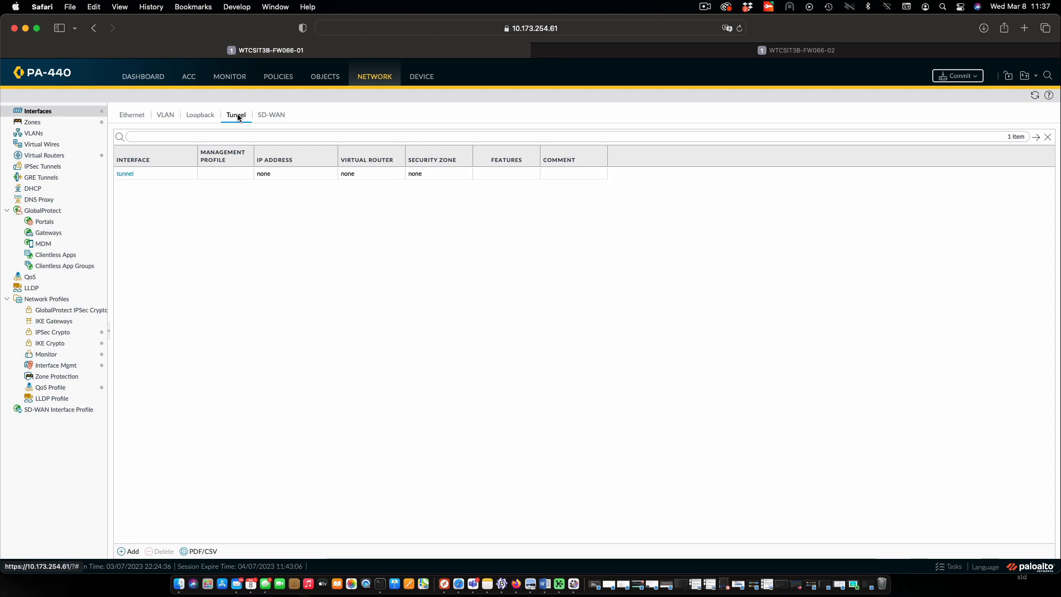
{"action": "left_click", "coordinate": [129, 552]}
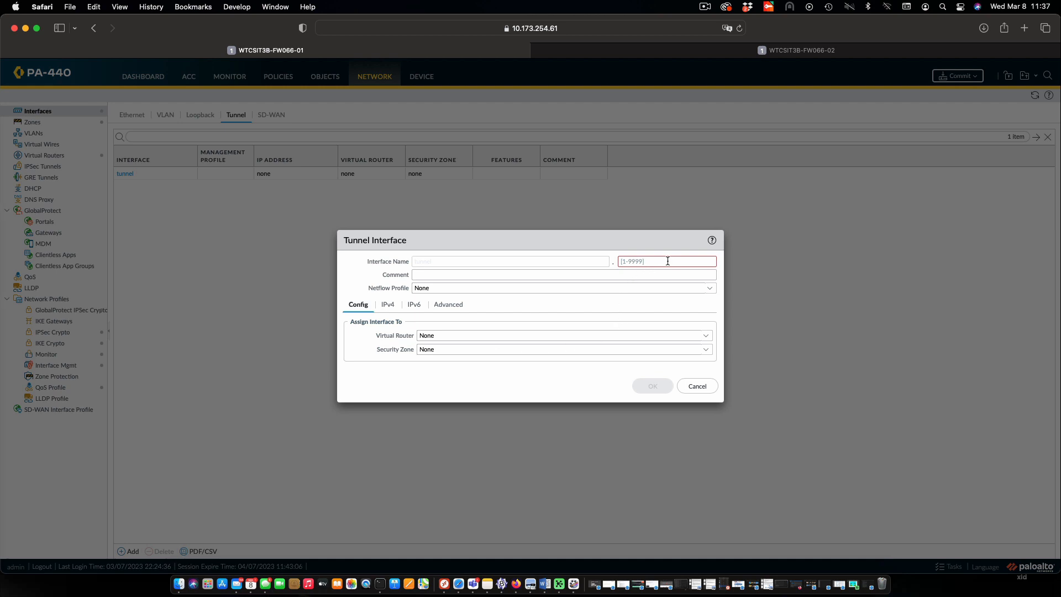
{"action": "left_click", "coordinate": [667, 260]}
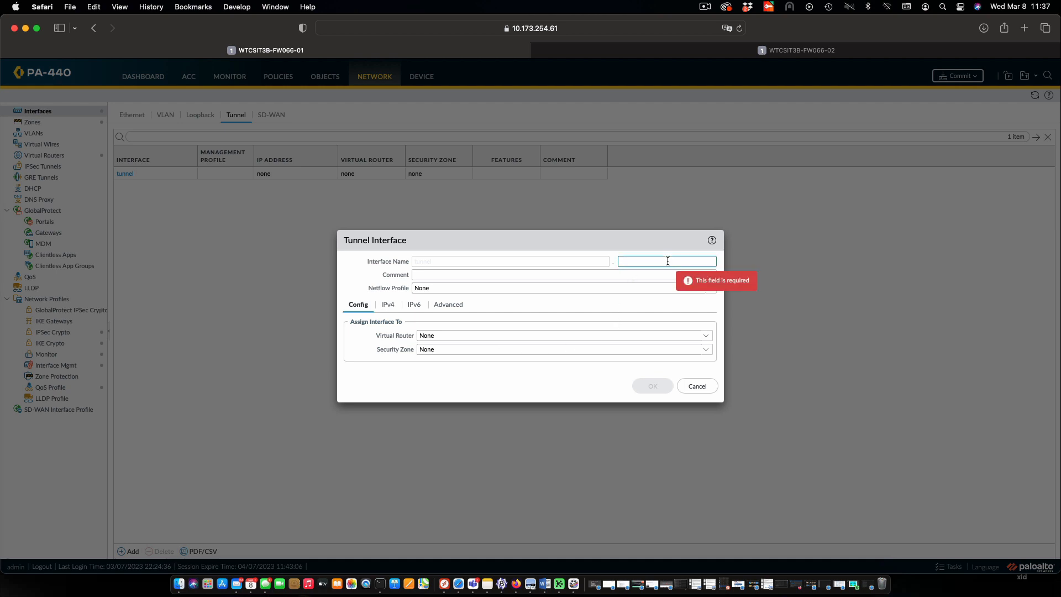
{"action": "type", "text": "10"}
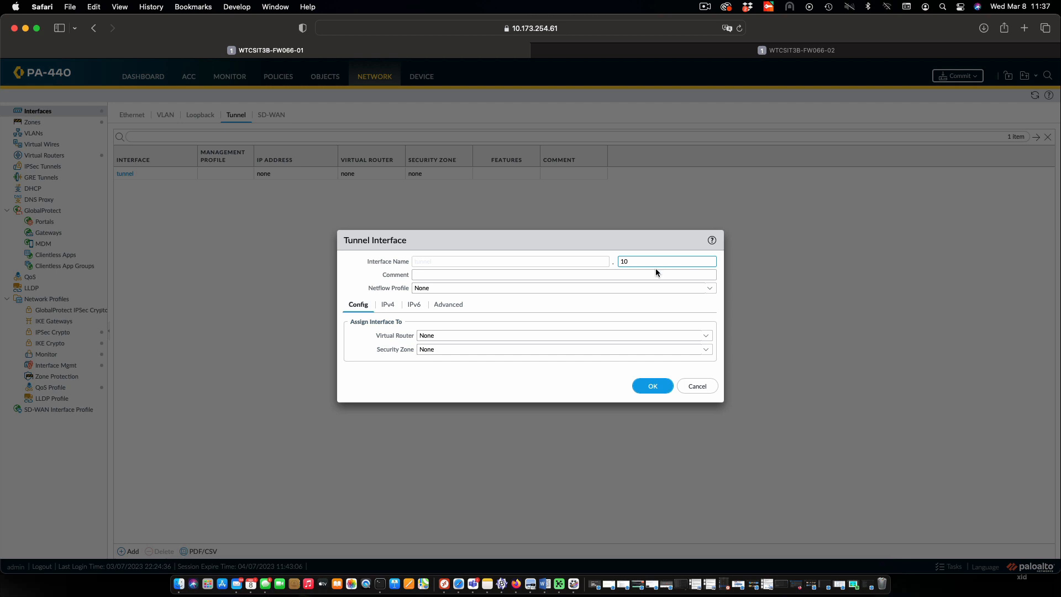
{"action": "left_click", "coordinate": [551, 274]}
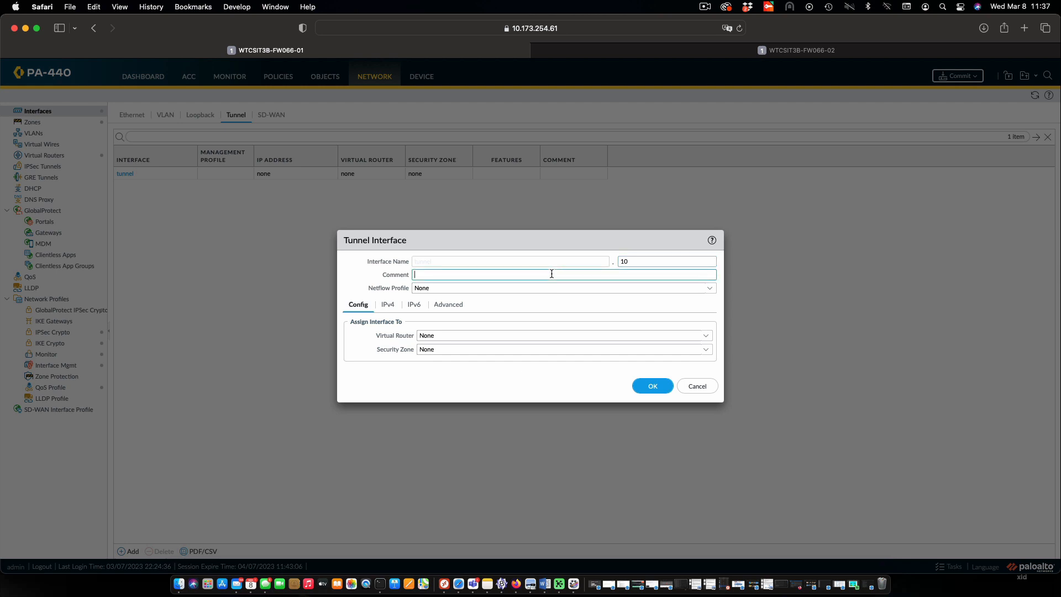
{"action": "type", "text": "To BC LAN"}
{"action": "key", "text": "Tab"}
{"action": "key", "text": "Tab"}
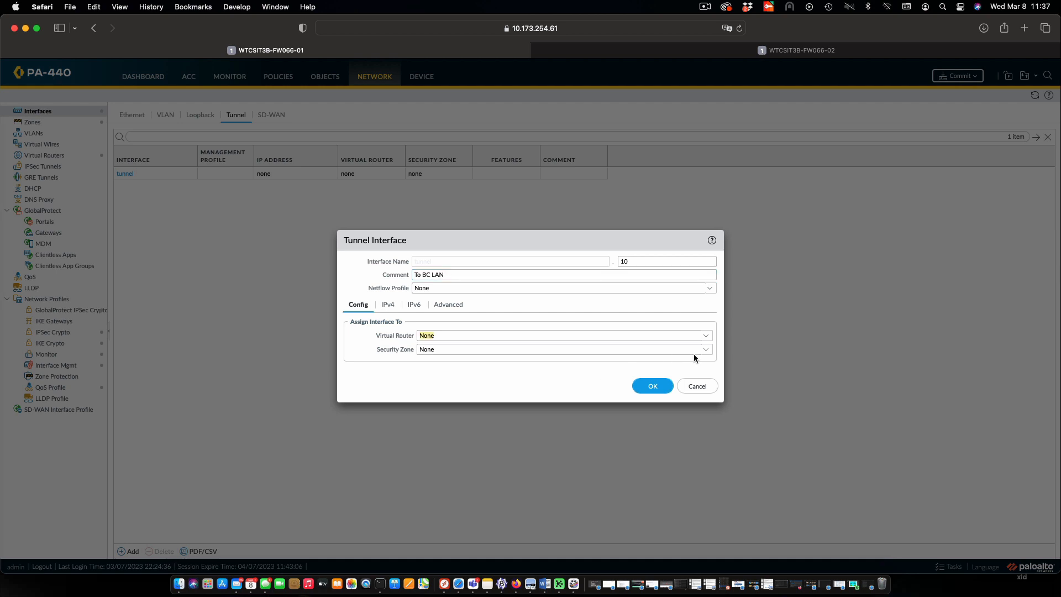
Assign the tunnel interface to virtual router JRD-TOR-VR1 and security zone VPN_TUNNEL_01, and save it
{"action": "left_click", "coordinate": [706, 337]}
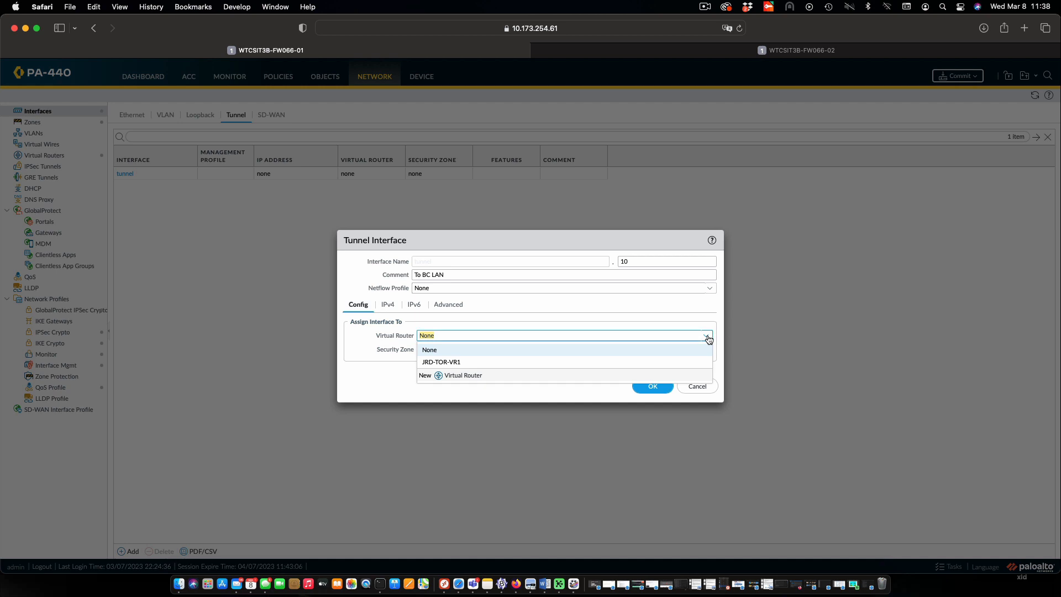
{"action": "left_click", "coordinate": [644, 361]}
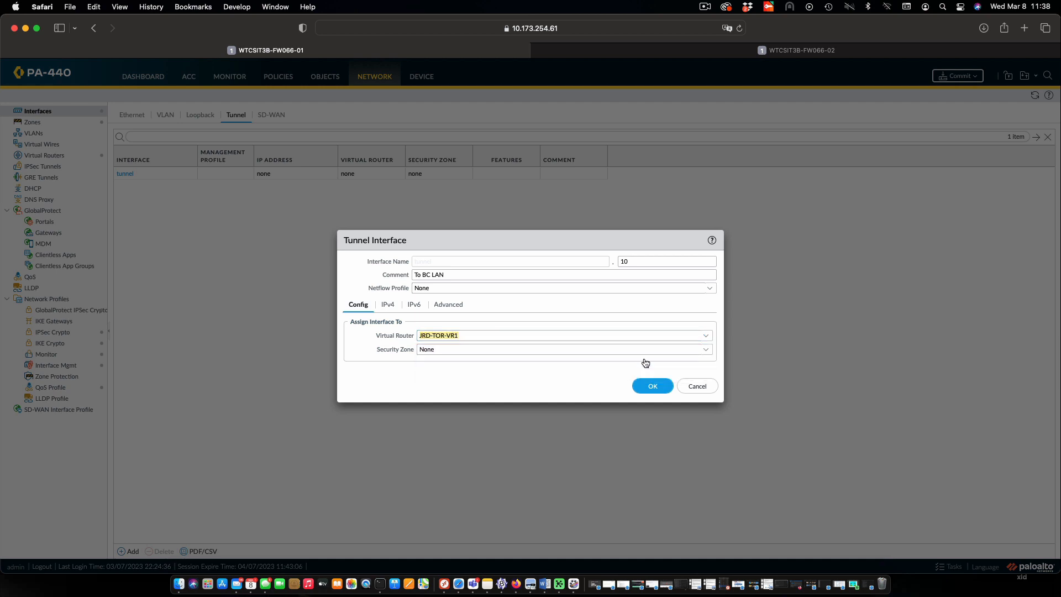
{"action": "left_click", "coordinate": [705, 349]}
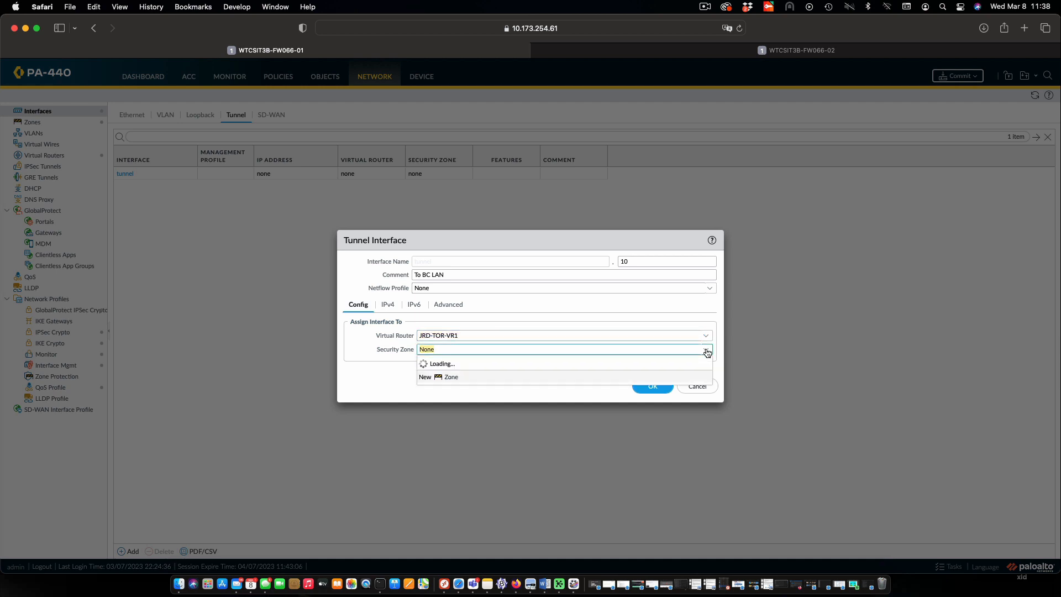
{"action": "left_click", "coordinate": [527, 400]}
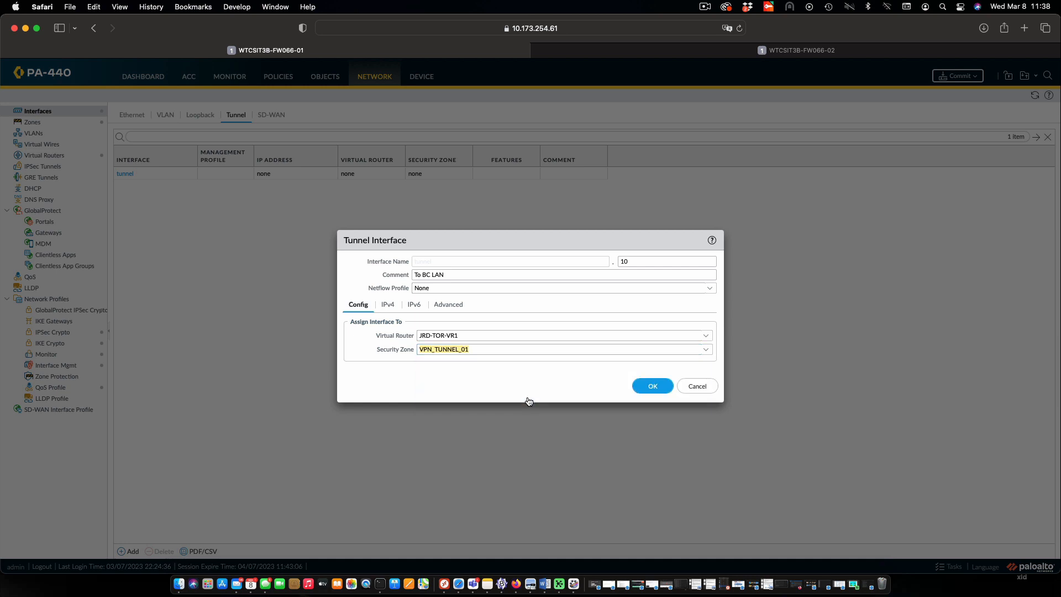
{"action": "left_click", "coordinate": [651, 386]}
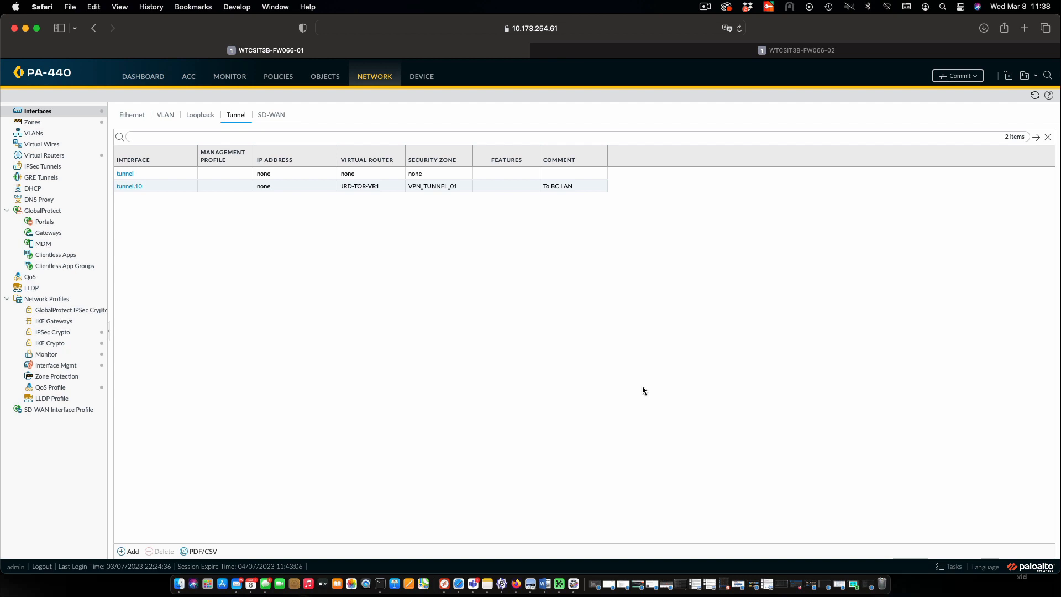
Add an IPv4 static route named VPN_TO_BC with destination 172.17.200.0/24 to virtual router JRD-TOR-VR1
{"action": "left_click", "coordinate": [43, 157]}
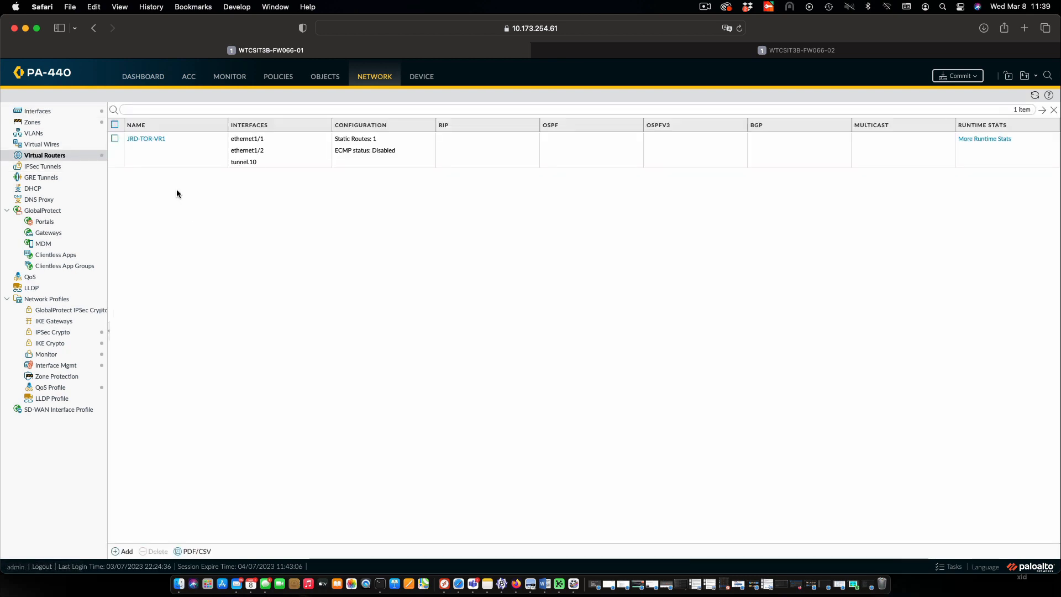
{"action": "left_click", "coordinate": [157, 139]}
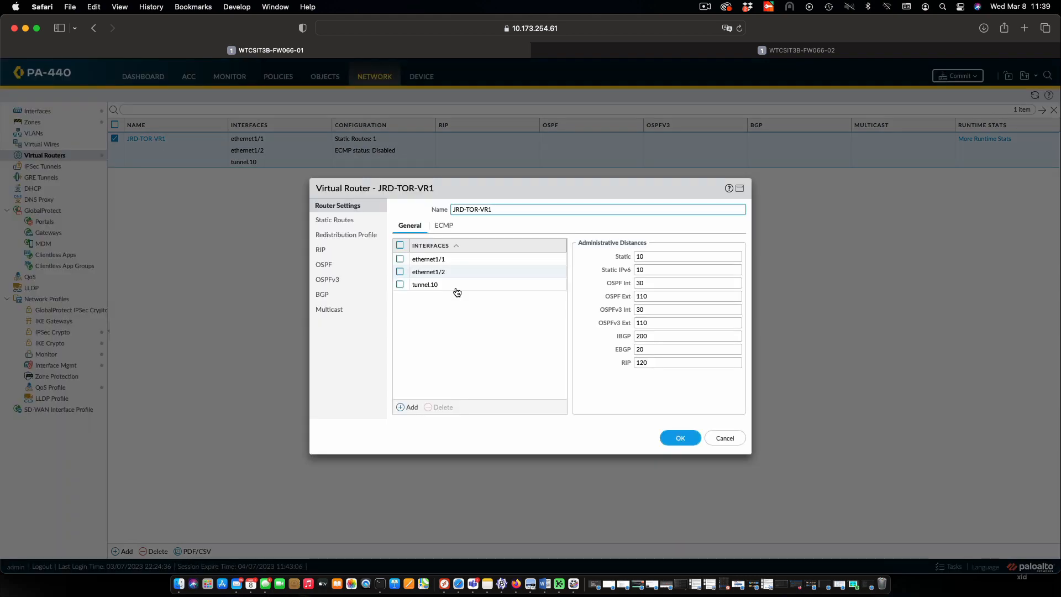
{"action": "left_click", "coordinate": [333, 221]}
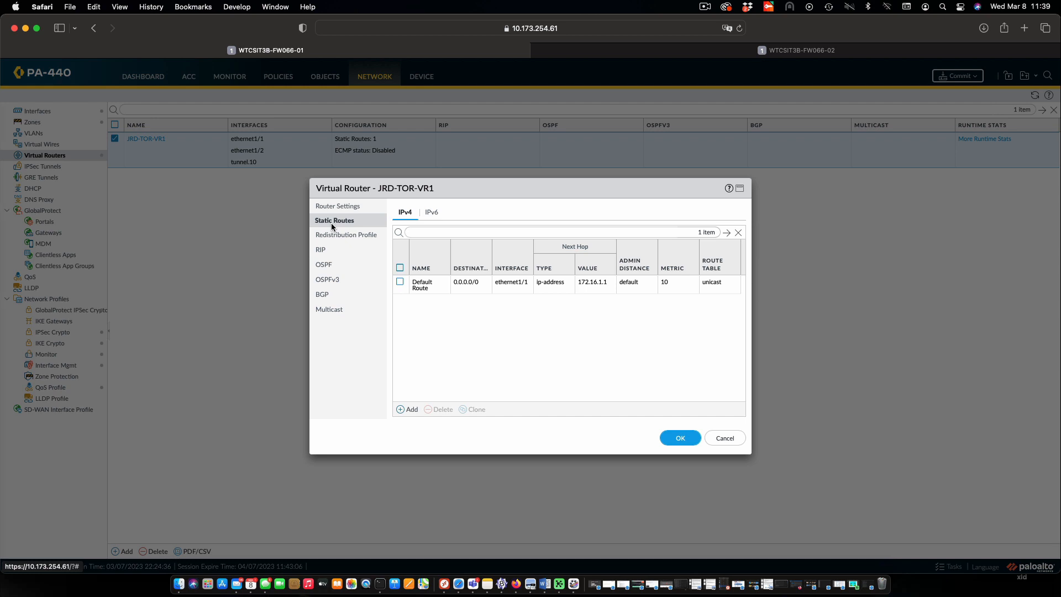
{"action": "left_click", "coordinate": [406, 409]}
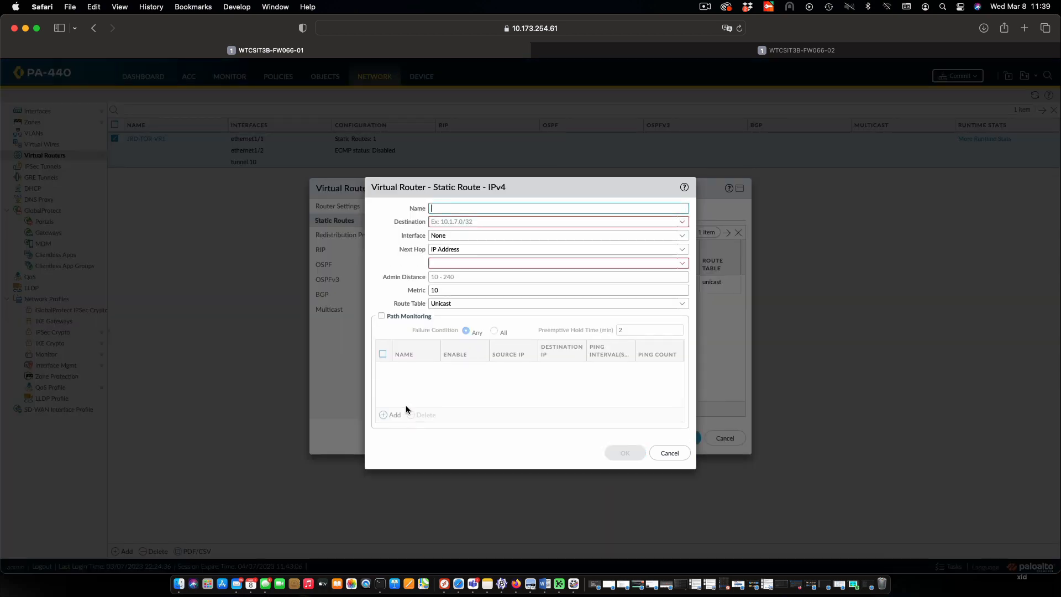
{"action": "type", "text": "VPN_TO_BC"}
{"action": "left_click", "coordinate": [661, 221]}
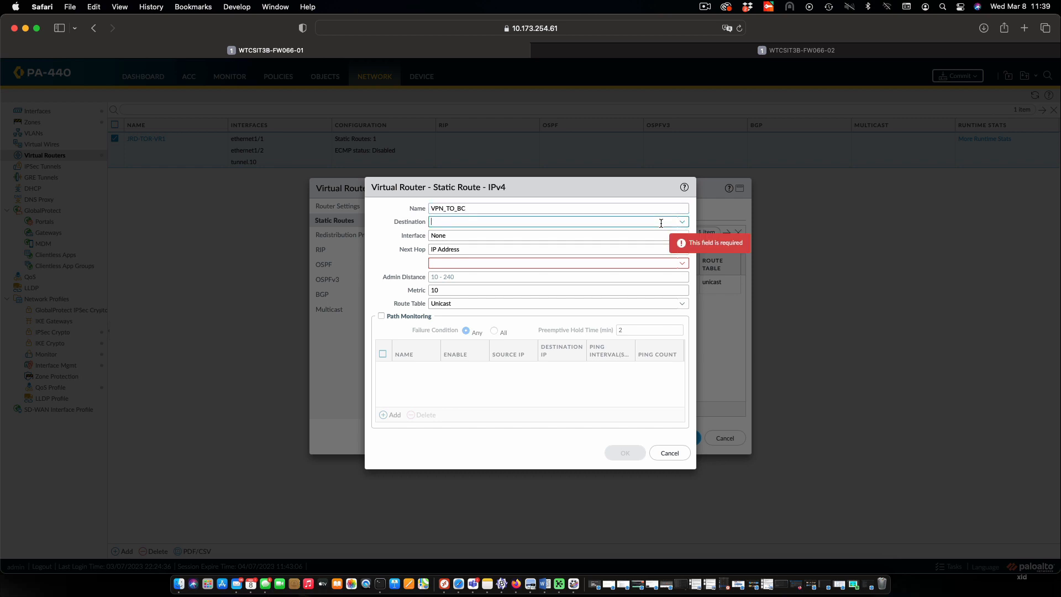
{"action": "type", "text": "172.17.200.0/24"}
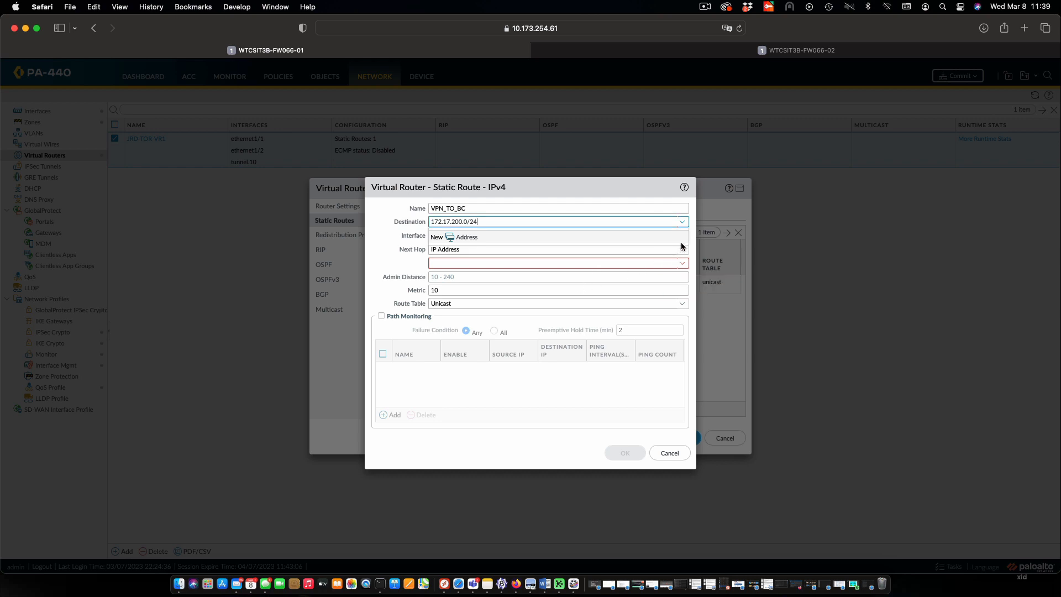
{"action": "left_click", "coordinate": [522, 389]}
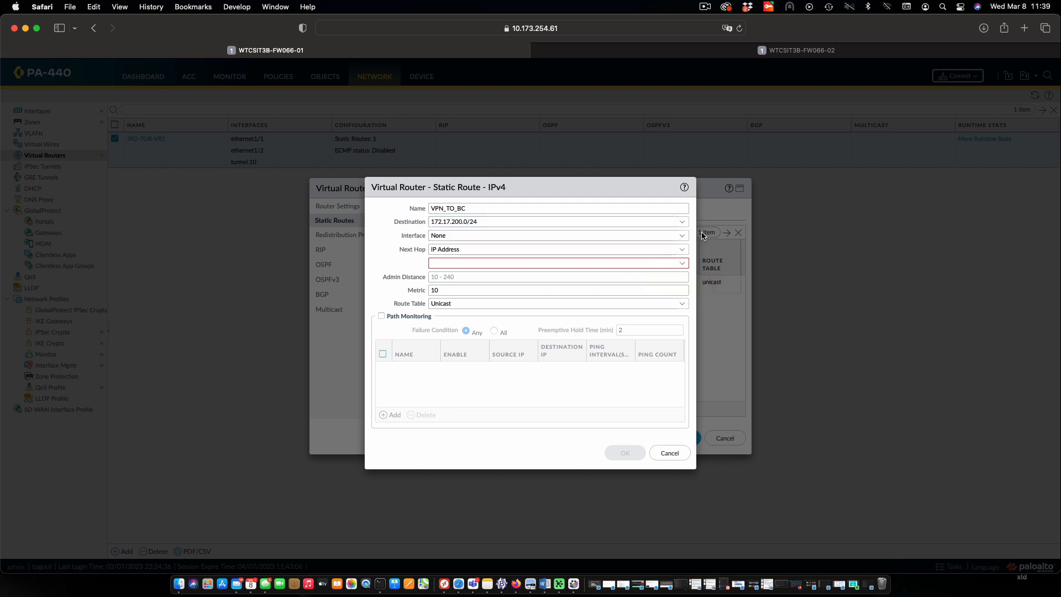
Set the static route's interface to tunnel.10 and its next hop to None, and save the route and virtual router
{"action": "left_click", "coordinate": [683, 238]}
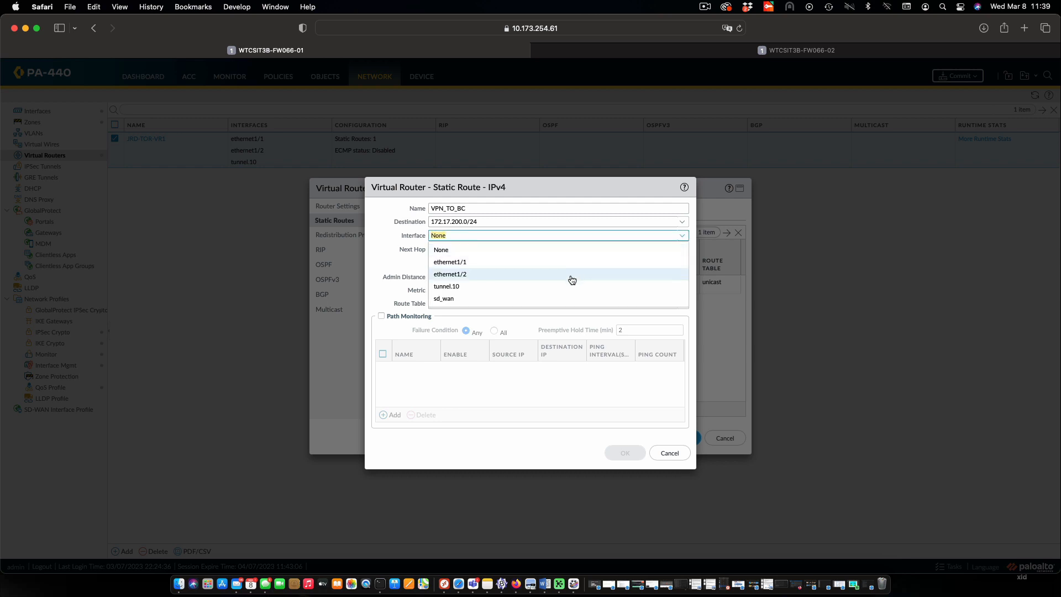
{"action": "left_click", "coordinate": [557, 286]}
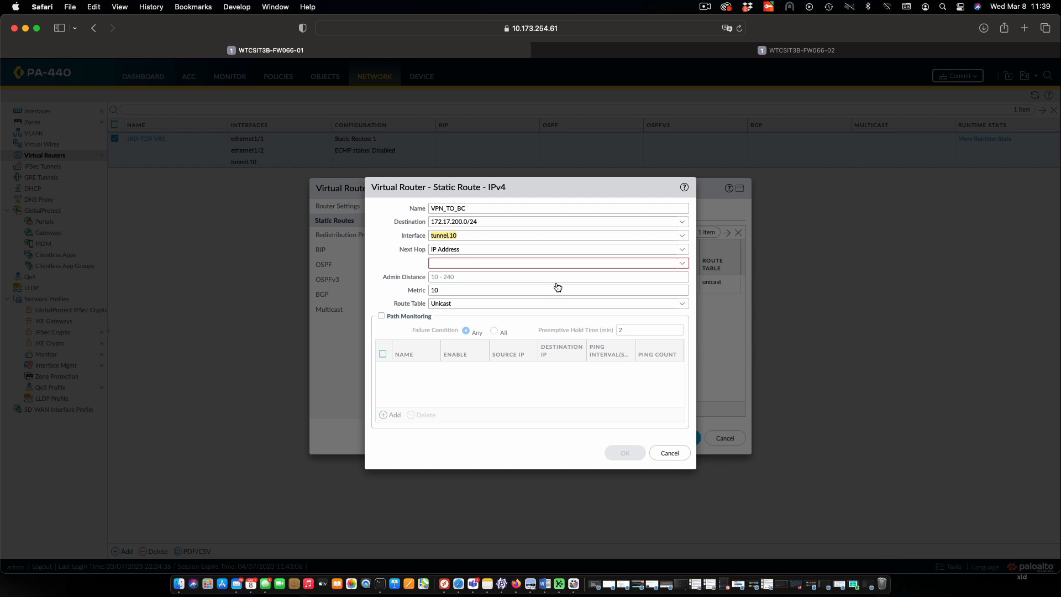
{"action": "left_click", "coordinate": [681, 250]}
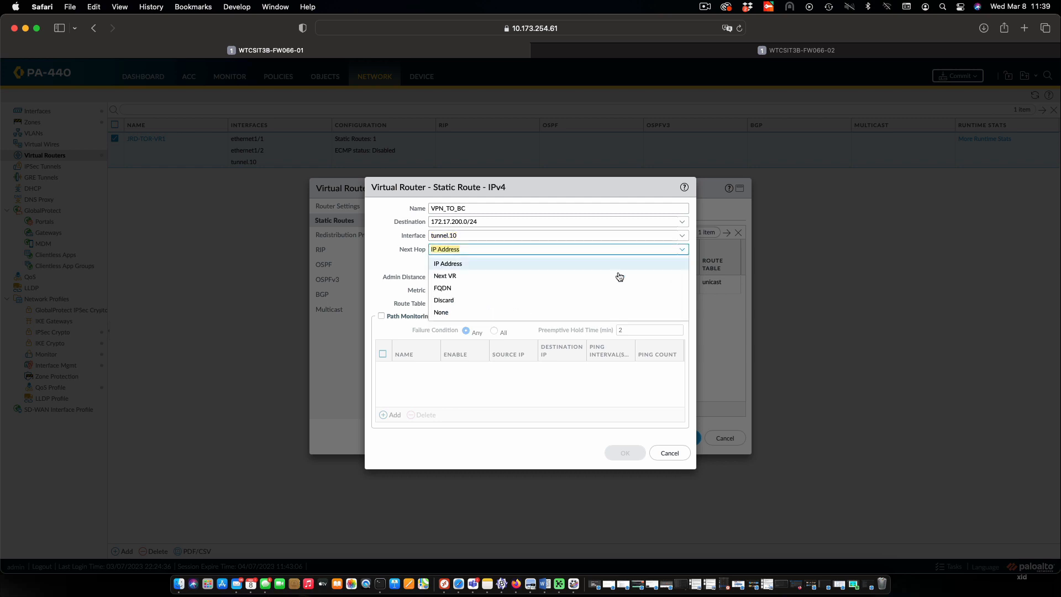
{"action": "left_click", "coordinate": [542, 313]}
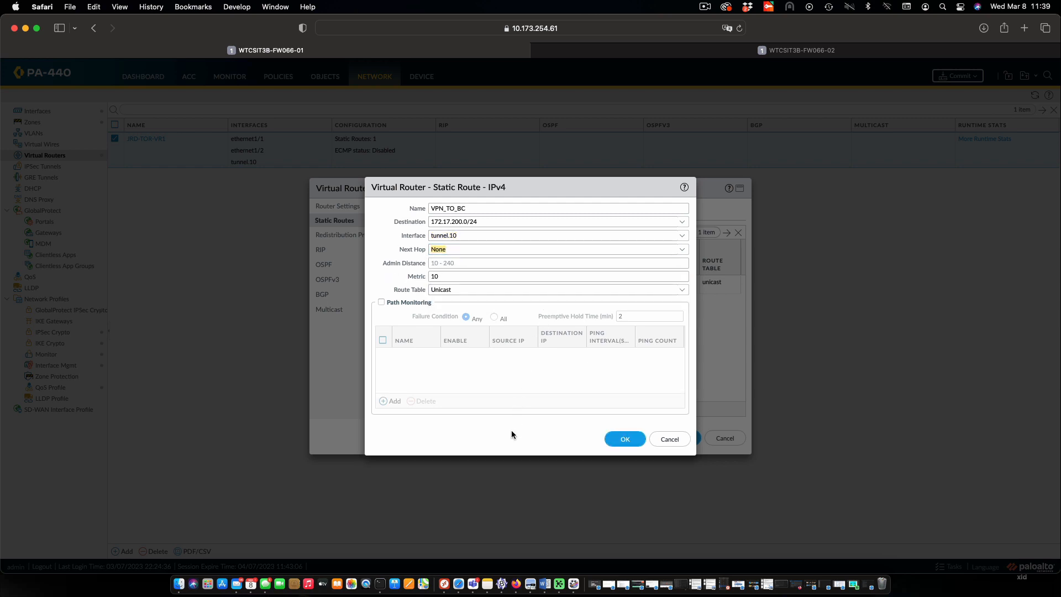
{"action": "left_click", "coordinate": [624, 440]}
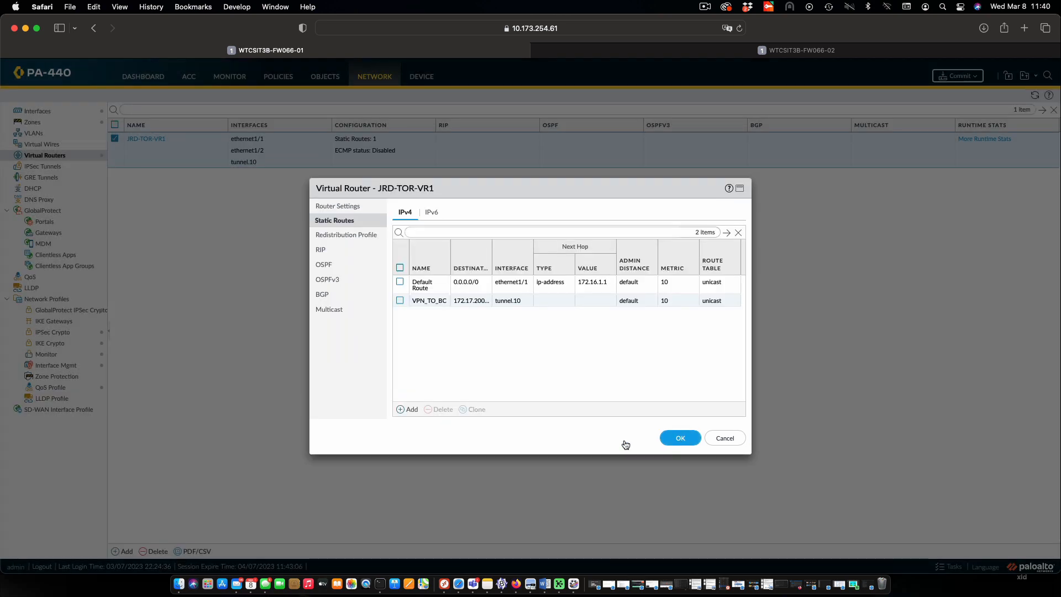
{"action": "left_click", "coordinate": [680, 440]}
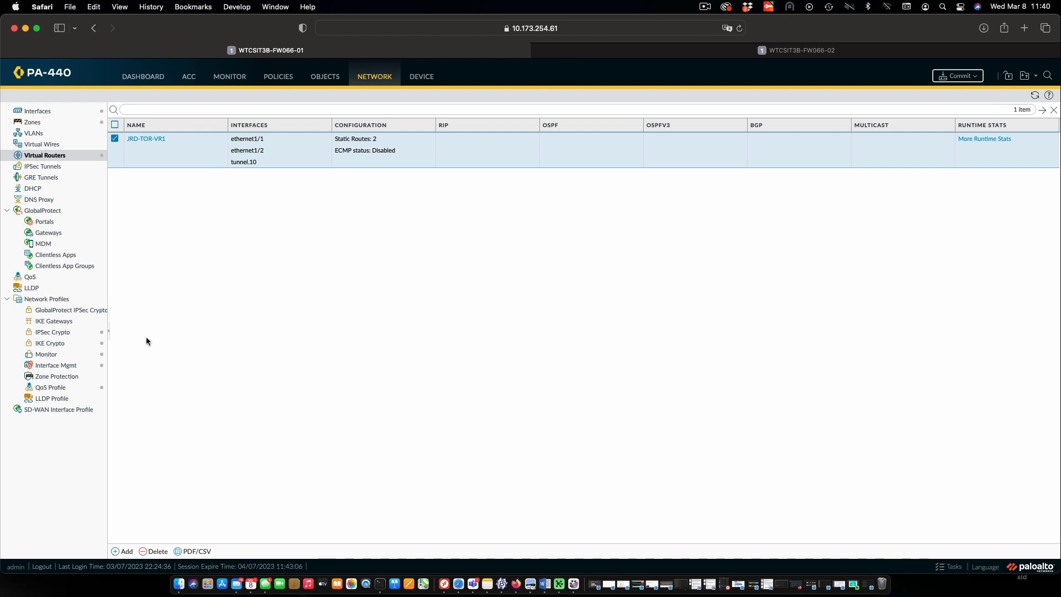
Review the default IKE Crypto profile's DH group, encryption, authentication and key lifetime without changing it
{"action": "left_click", "coordinate": [55, 344]}
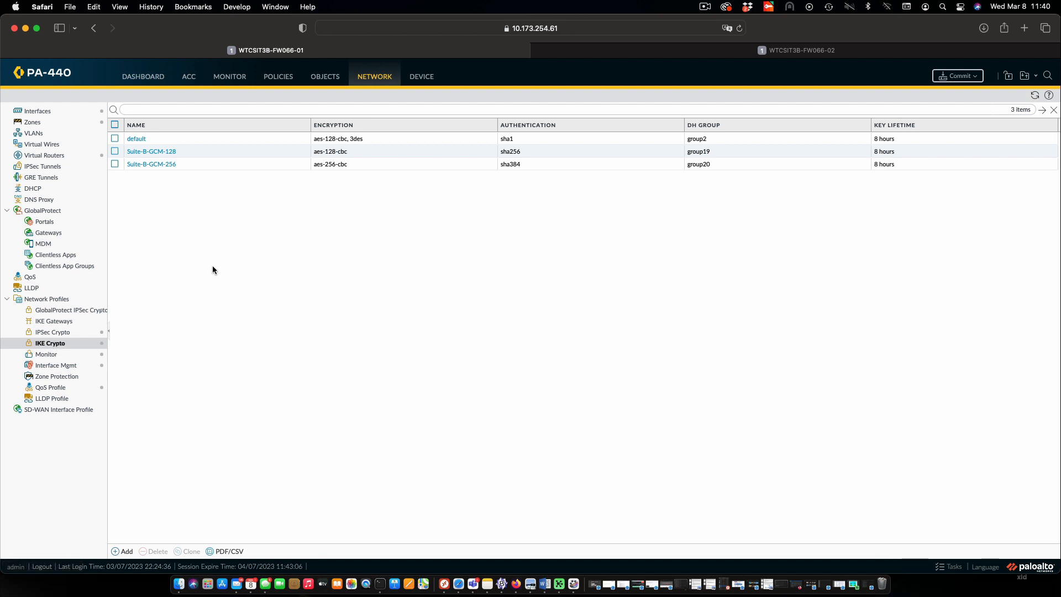
{"action": "left_click", "coordinate": [138, 139]}
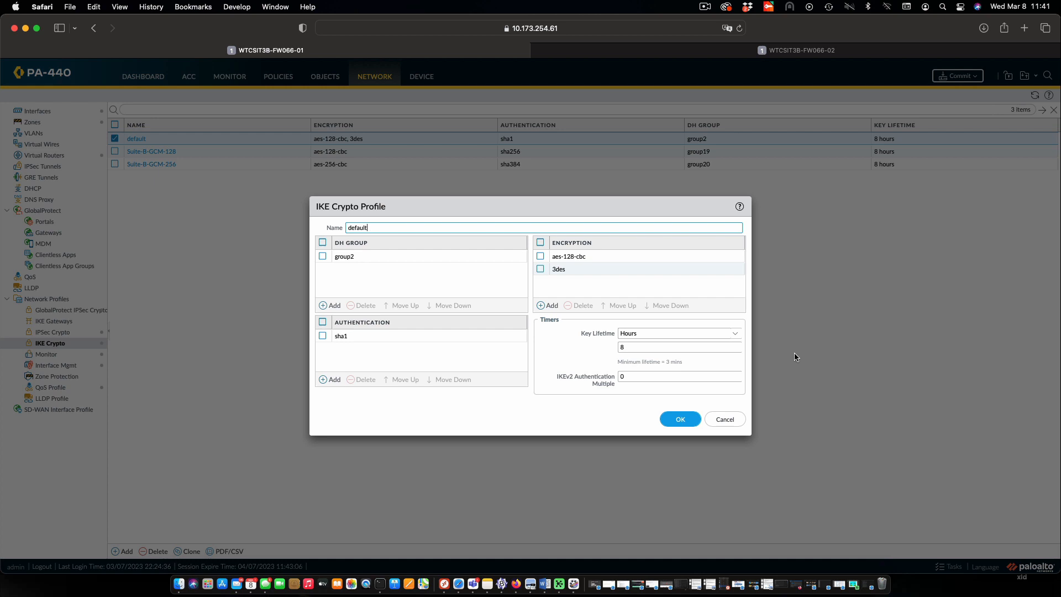
{"action": "left_click", "coordinate": [728, 420]}
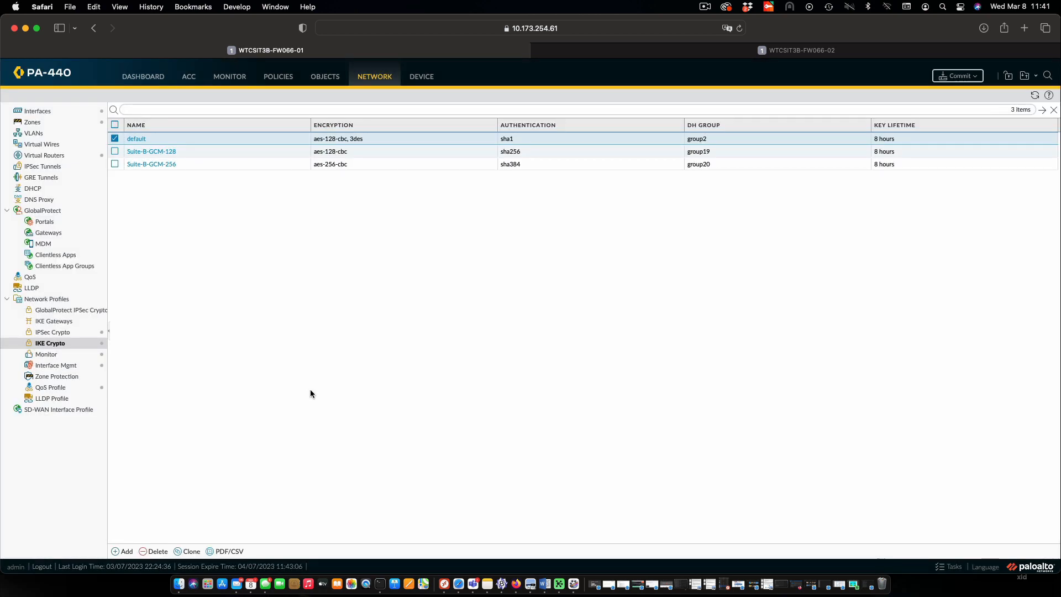
Review the default IPSec Crypto profile's protocol options, encryption, authentication, DH group and lifetime without changing it
{"action": "left_click", "coordinate": [60, 333]}
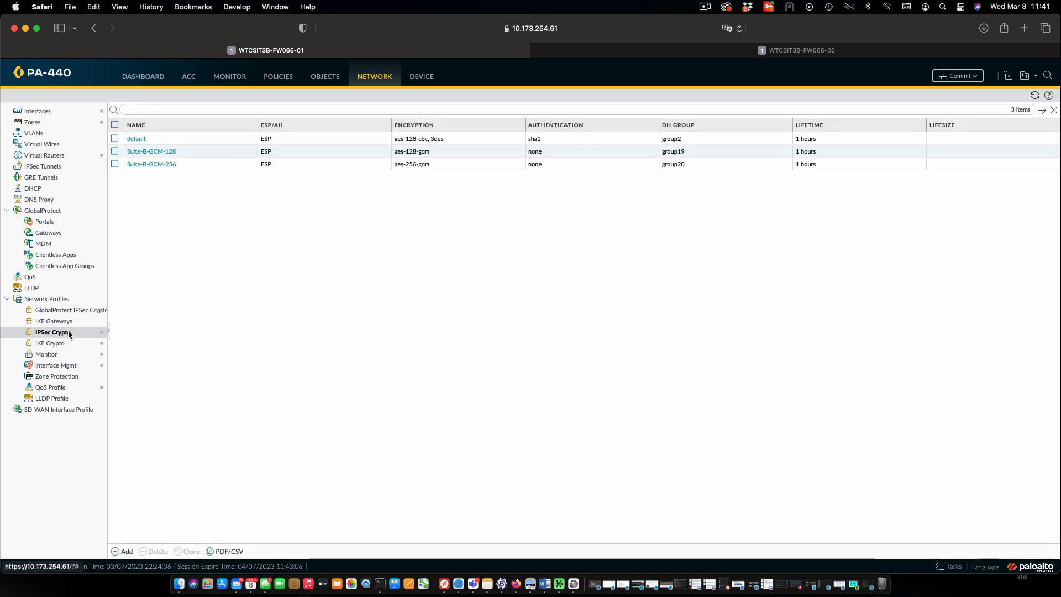
{"action": "left_click", "coordinate": [137, 139]}
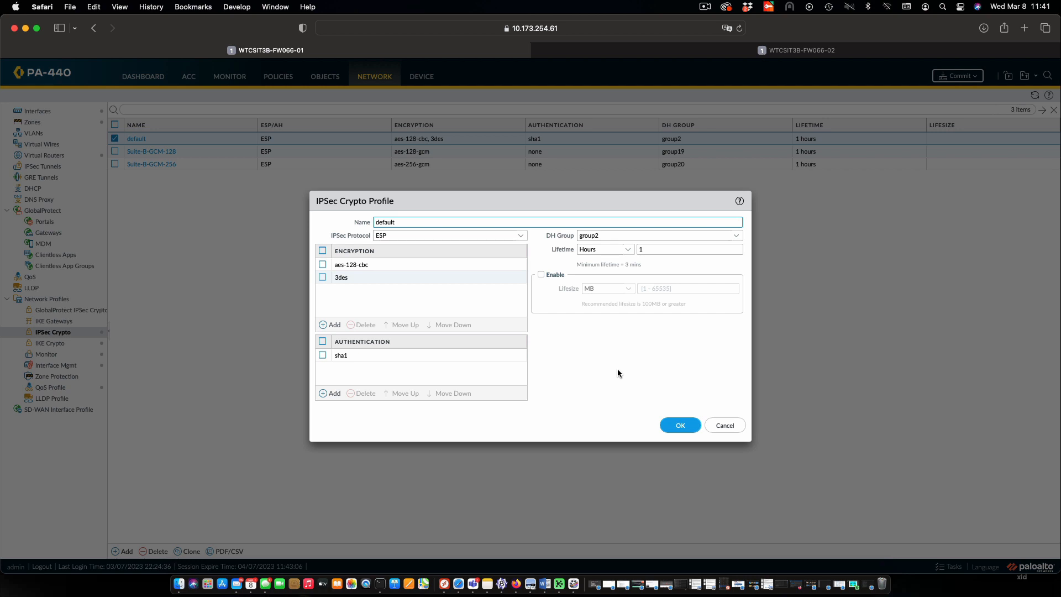
{"action": "left_click", "coordinate": [522, 236]}
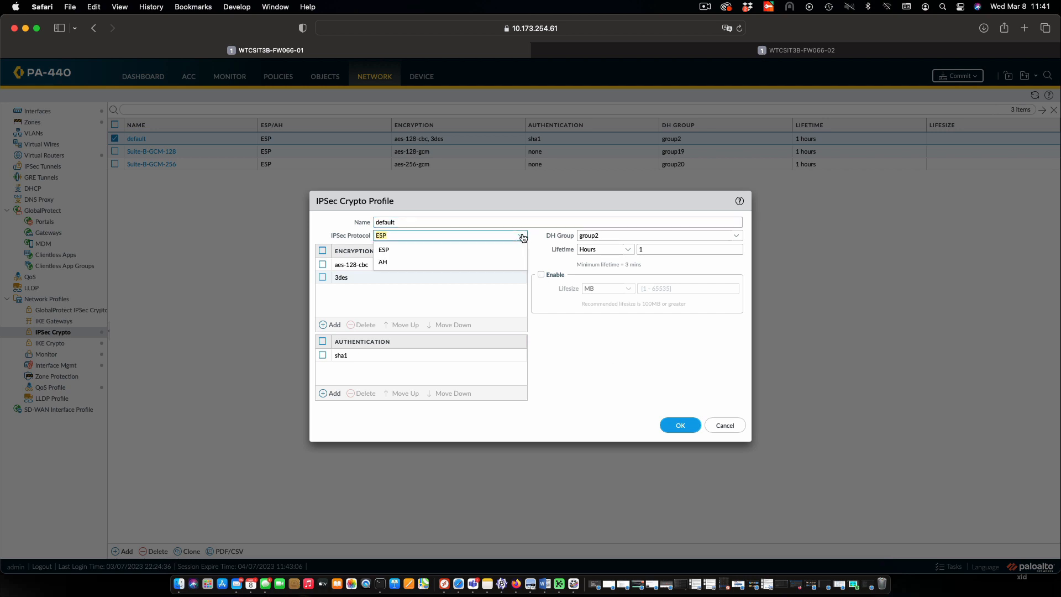
{"action": "left_click", "coordinate": [641, 356]}
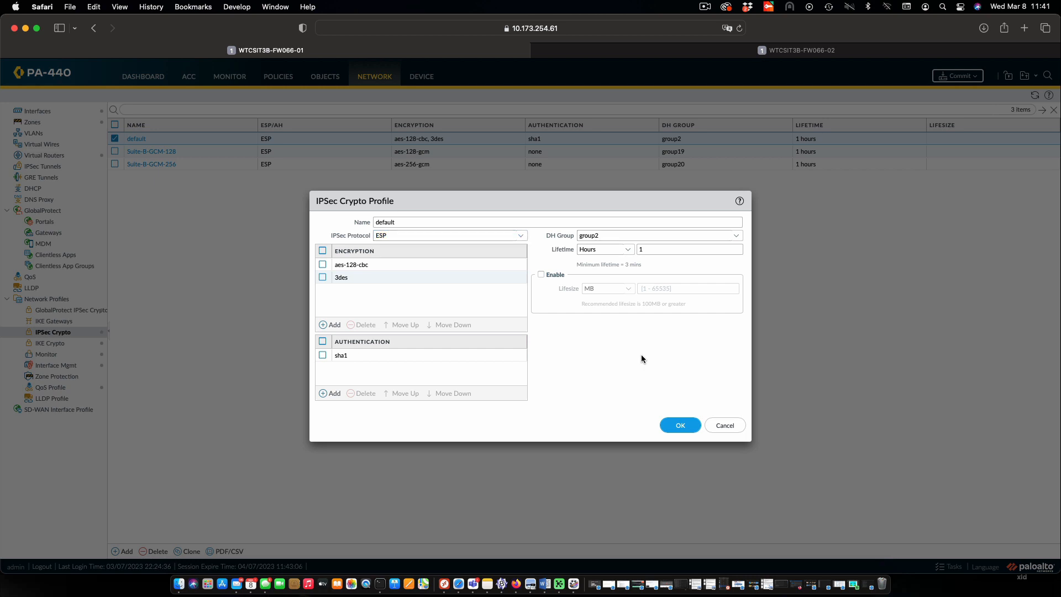
{"action": "left_click", "coordinate": [725, 426]}
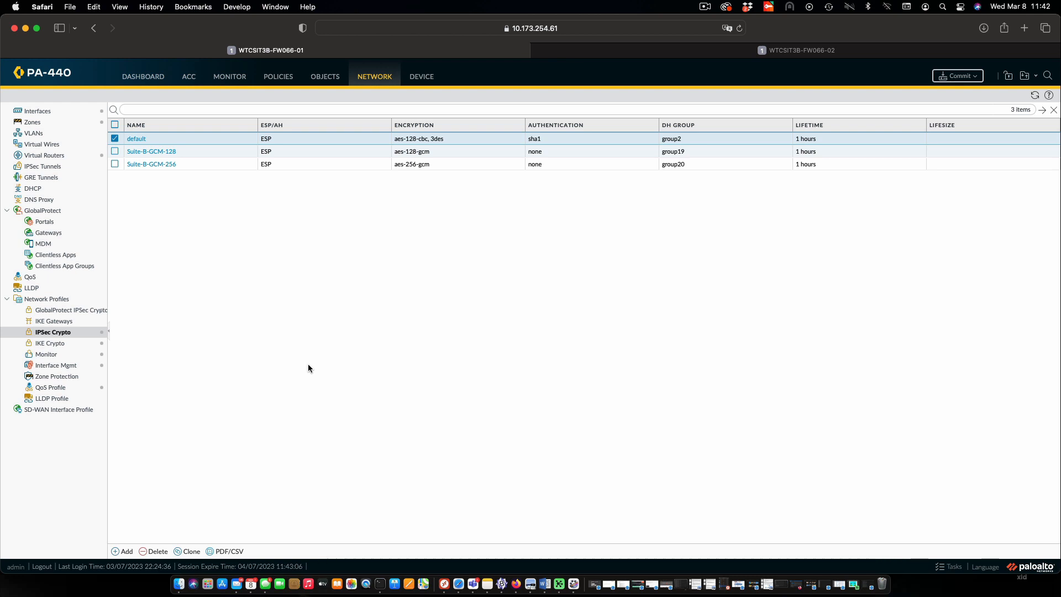
Add an IKE gateway named TORONTO_TO_BC and set its version to IKEv2 preferred mode
{"action": "left_click", "coordinate": [60, 322]}
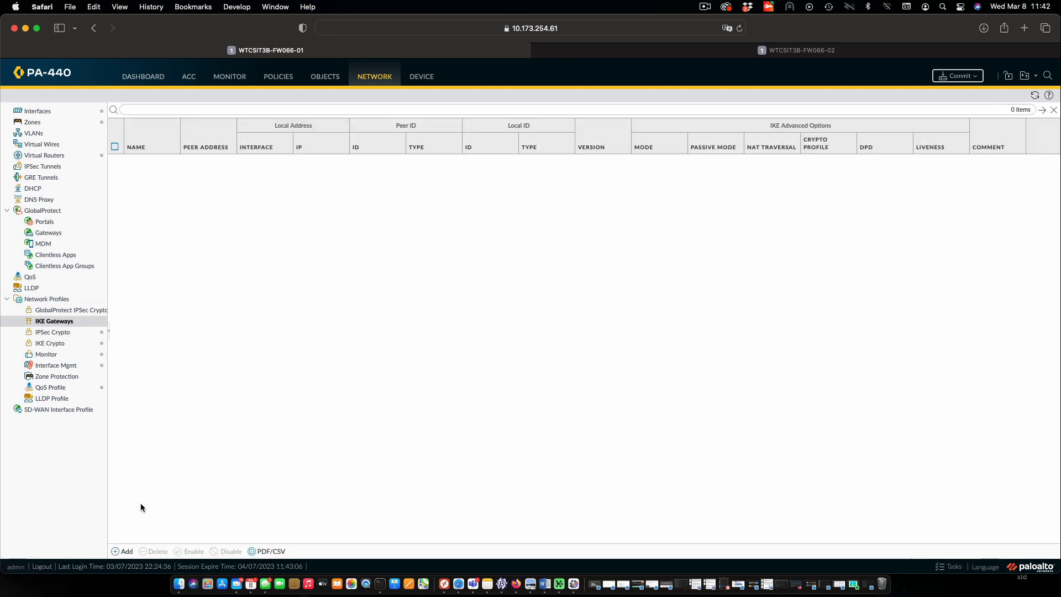
{"action": "left_click", "coordinate": [123, 552]}
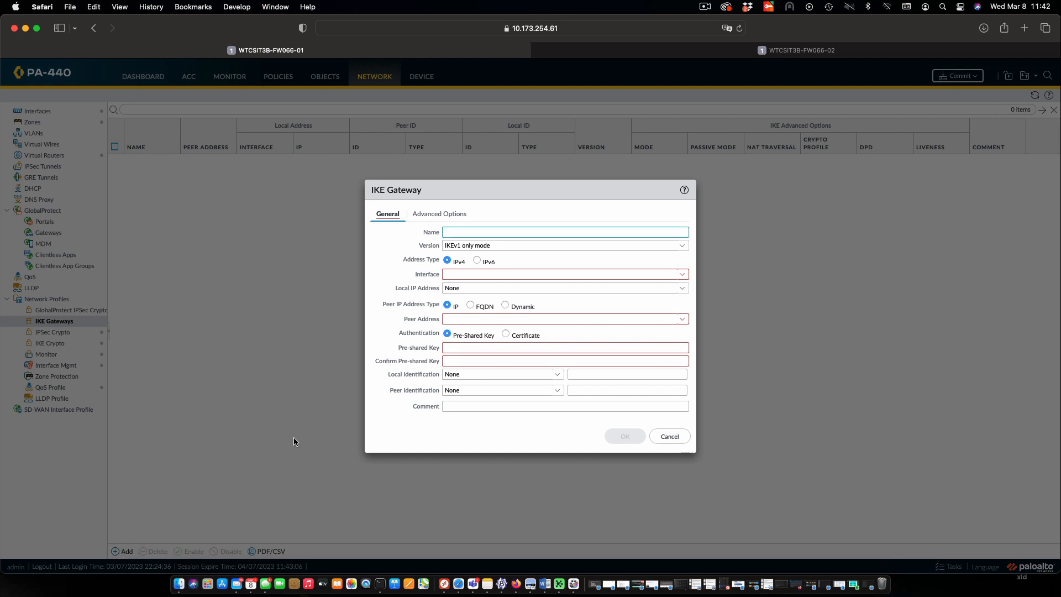
{"action": "type", "text": "TORONTO_TO_BC"}
{"action": "left_click", "coordinate": [685, 253]}
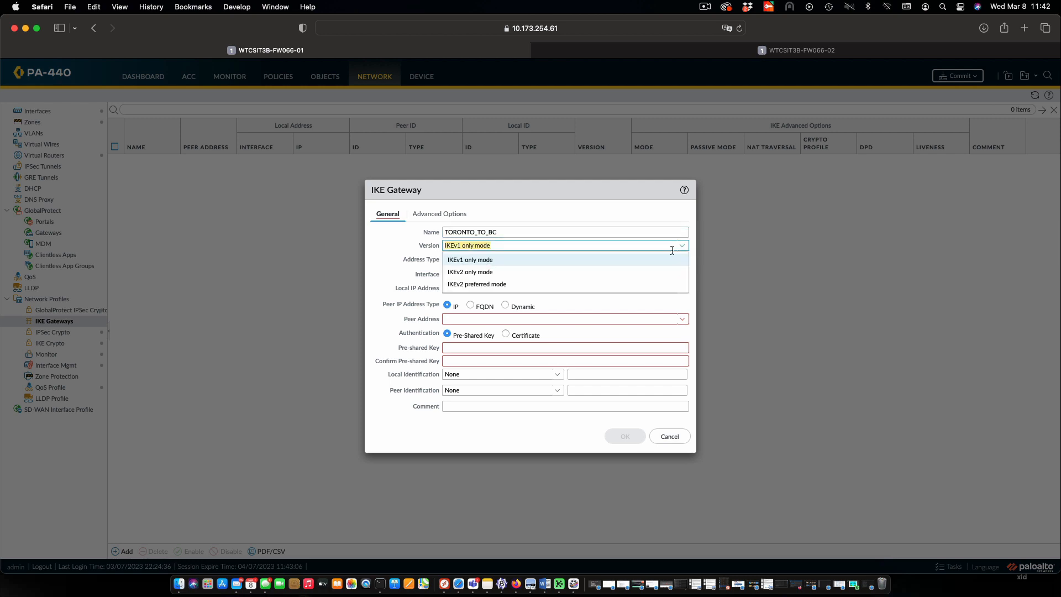
{"action": "left_click", "coordinate": [578, 286]}
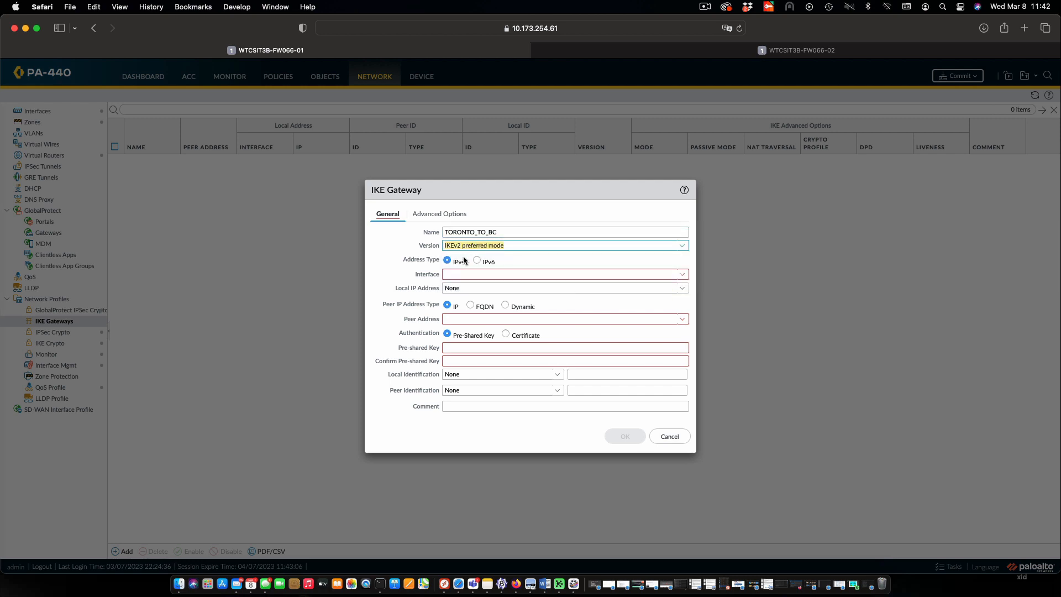
Set the IKE gateway's interface to ethernet1/1 and its local IP address to 172.16.1.2/24
{"action": "left_click", "coordinate": [682, 275]}
{"action": "left_click", "coordinate": [650, 289]}
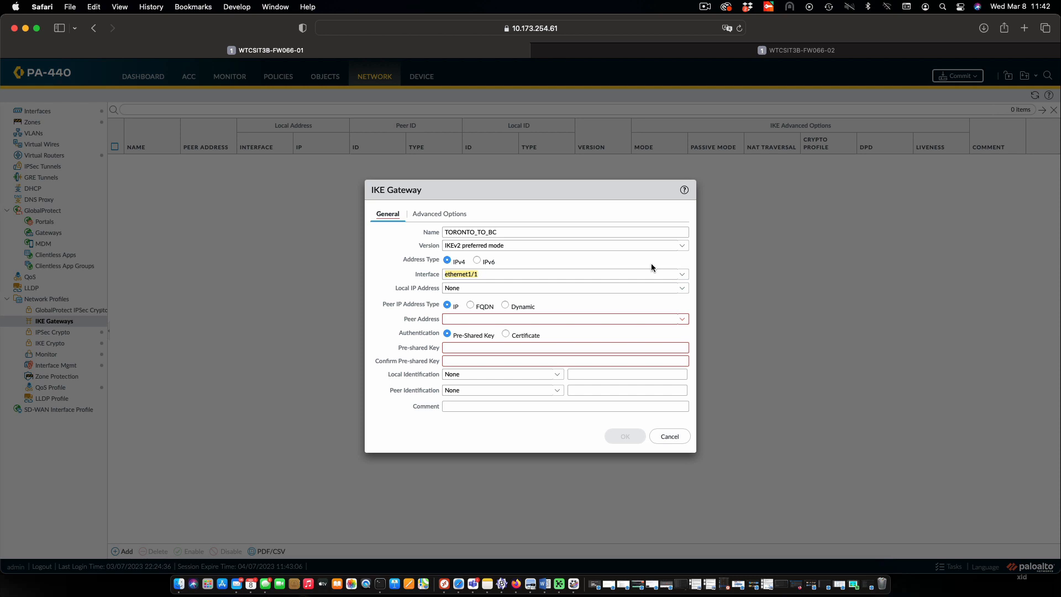
{"action": "left_click", "coordinate": [684, 292]}
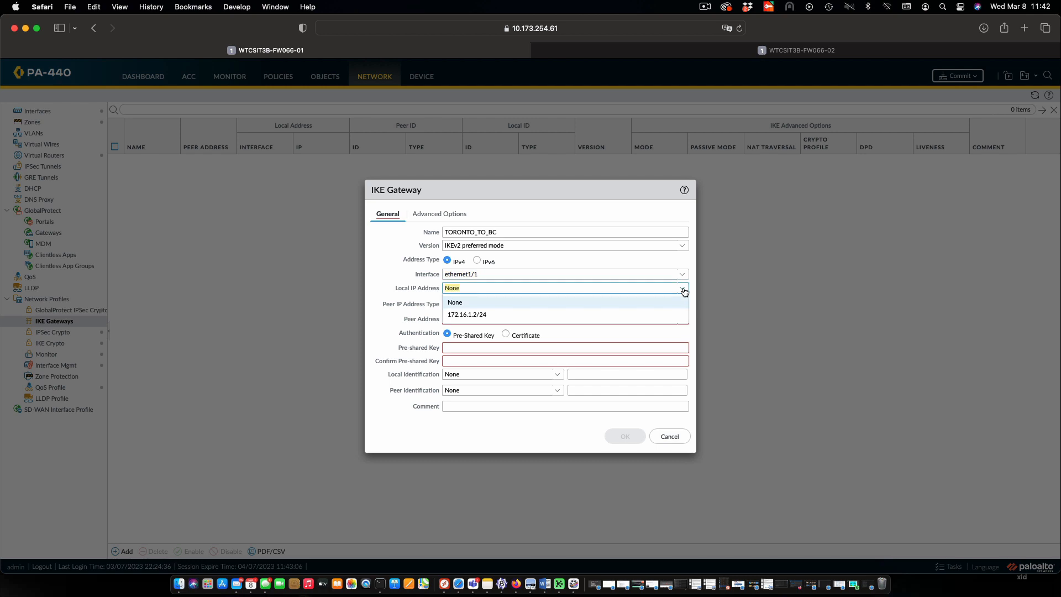
{"action": "left_click", "coordinate": [608, 314]}
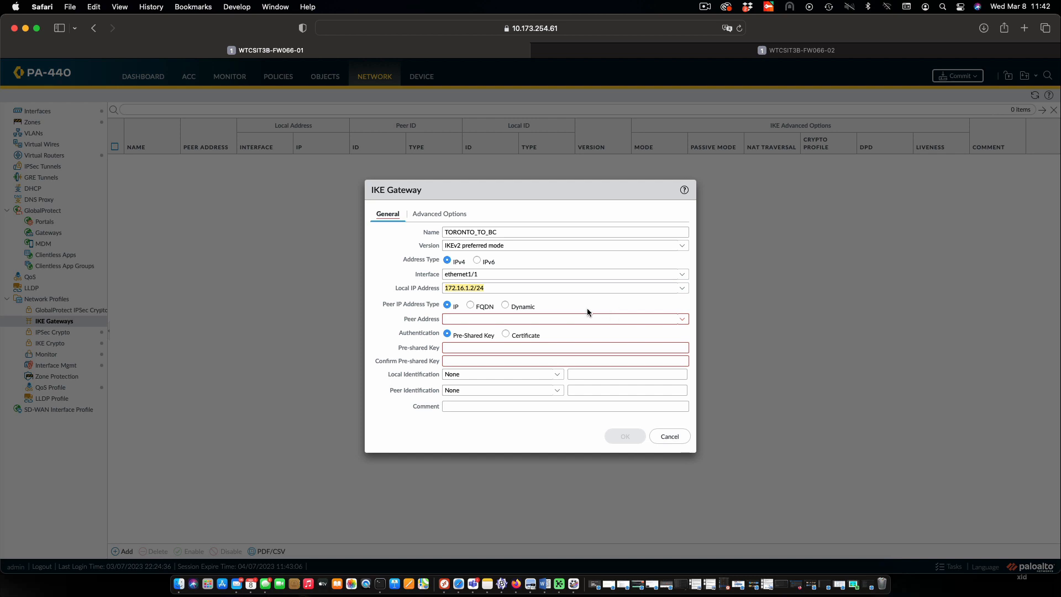
Set the IKE gateway's peer address to 172.16.1.2
{"action": "left_click", "coordinate": [569, 320]}
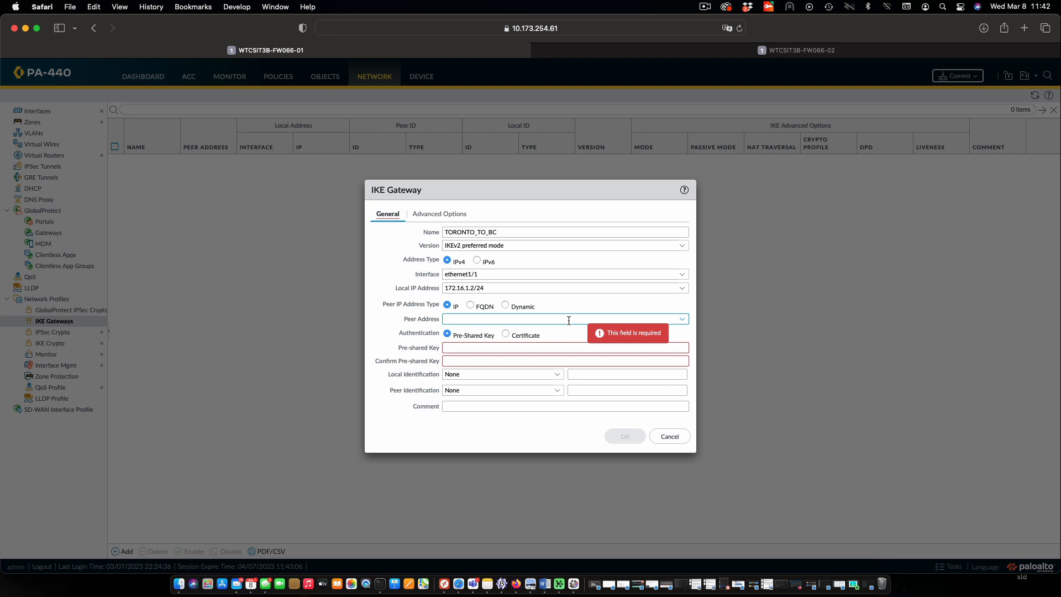
{"action": "type", "text": "172"}
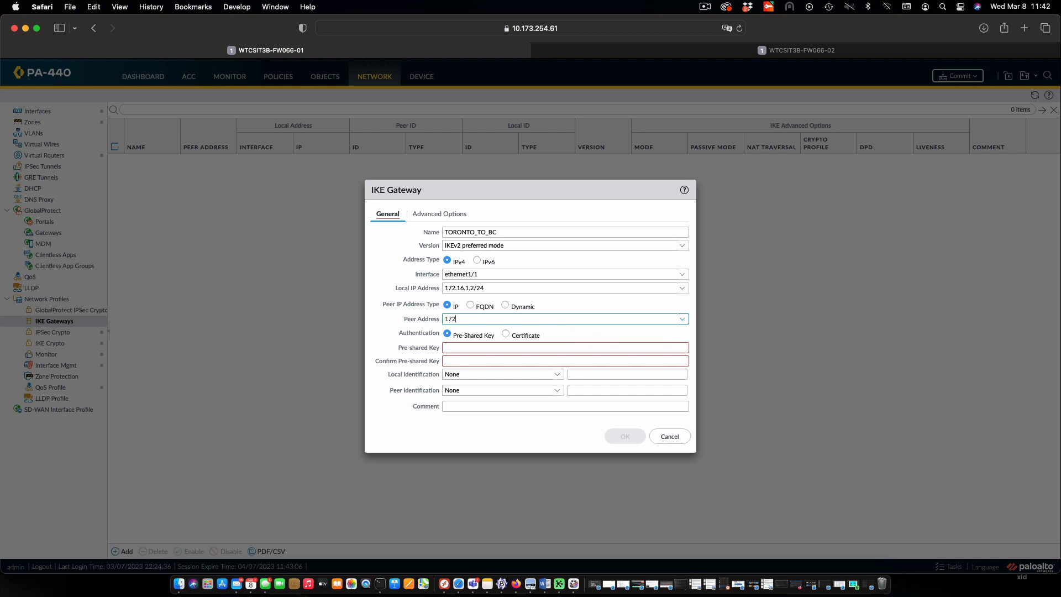
{"action": "type", "text": ".16.1.2"}
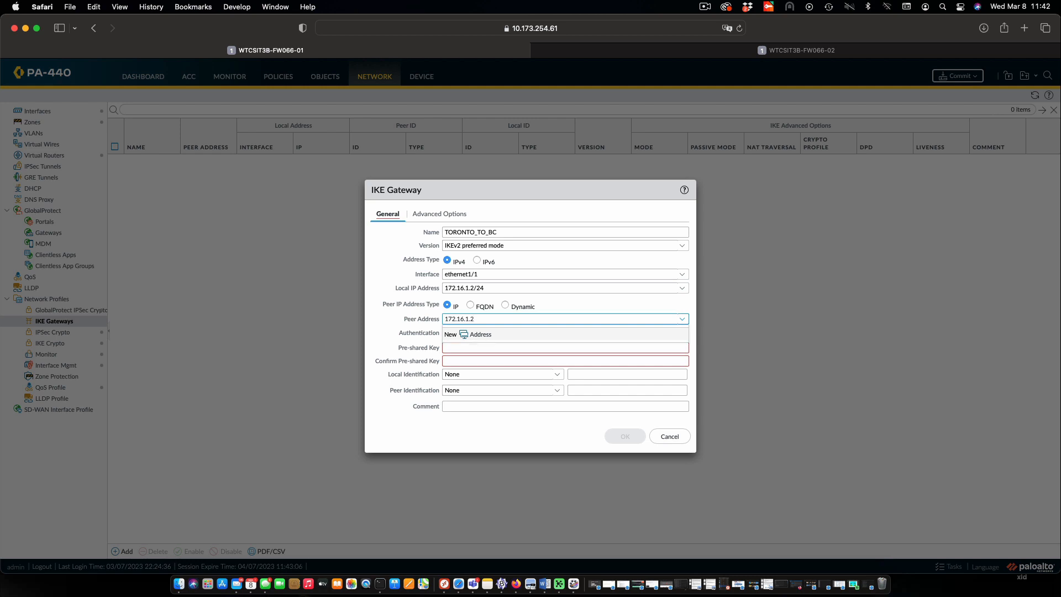
{"action": "left_click", "coordinate": [510, 425]}
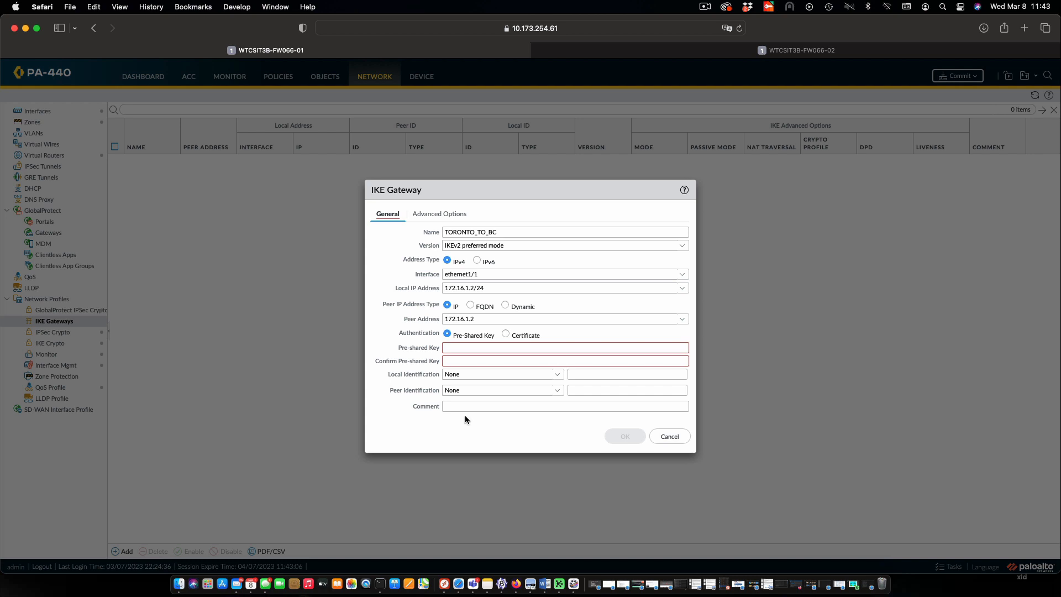
Enter and confirm the pre-shared key for the IKE gateway, and save the gateway
{"action": "left_click", "coordinate": [531, 347]}
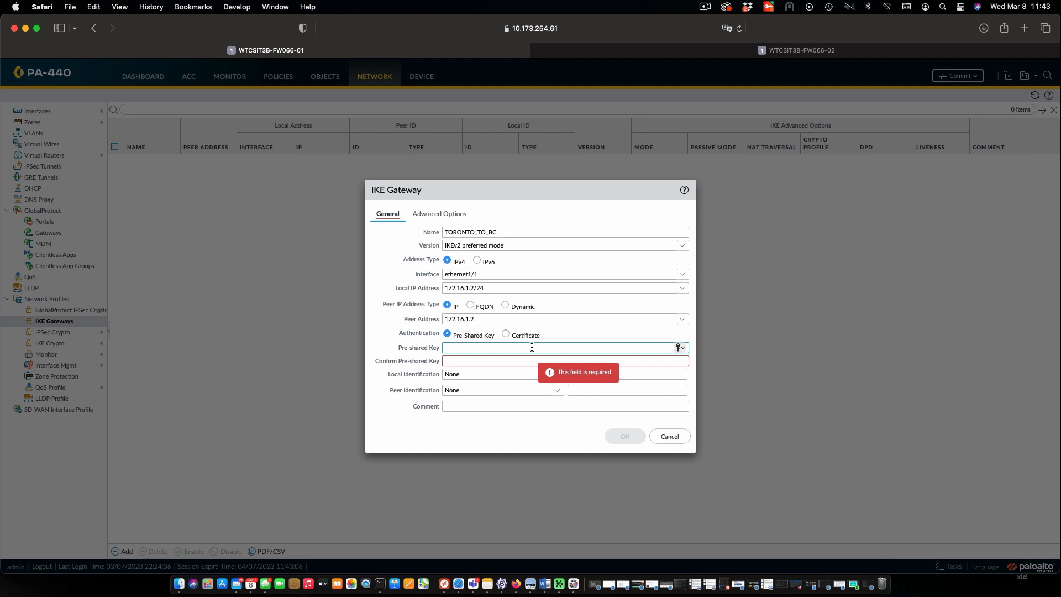
{"action": "type", "text": "••••••••••"}
{"action": "key", "text": "Tab"}
{"action": "type", "text": "•"}
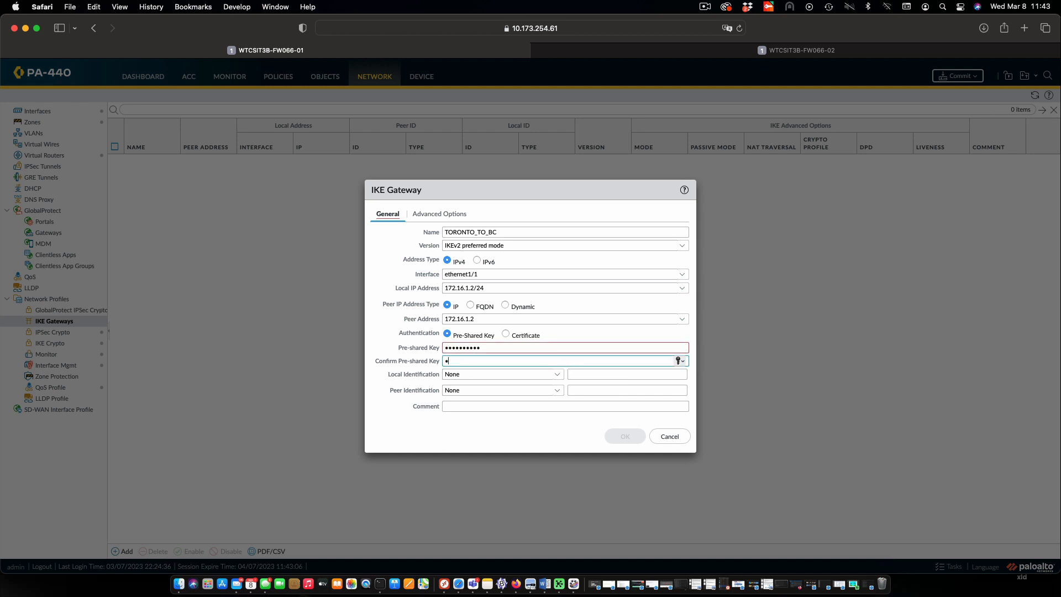
{"action": "type", "text": "•••••••••"}
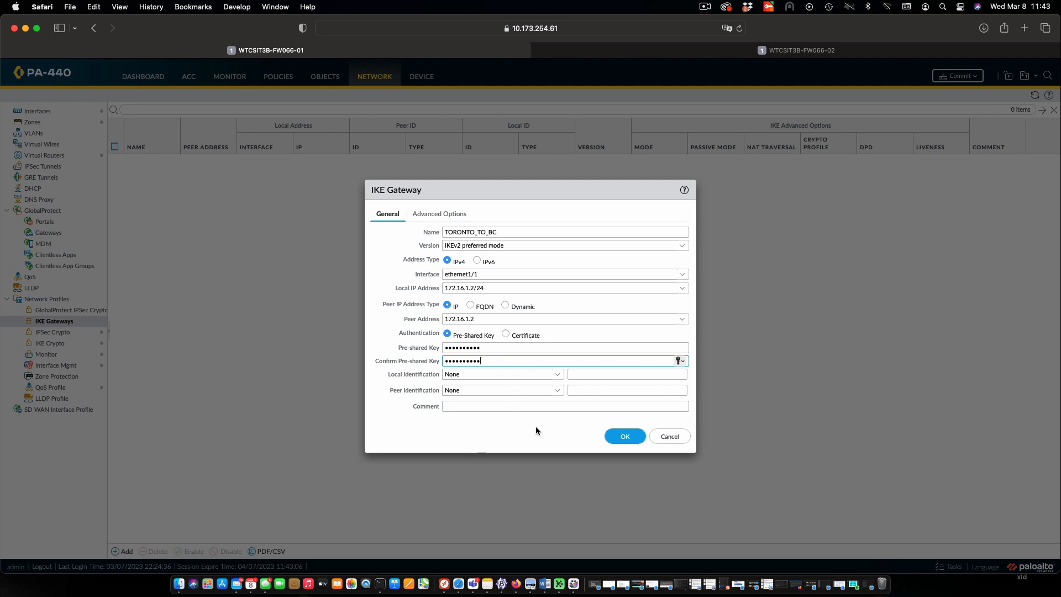
{"action": "left_click", "coordinate": [624, 436]}
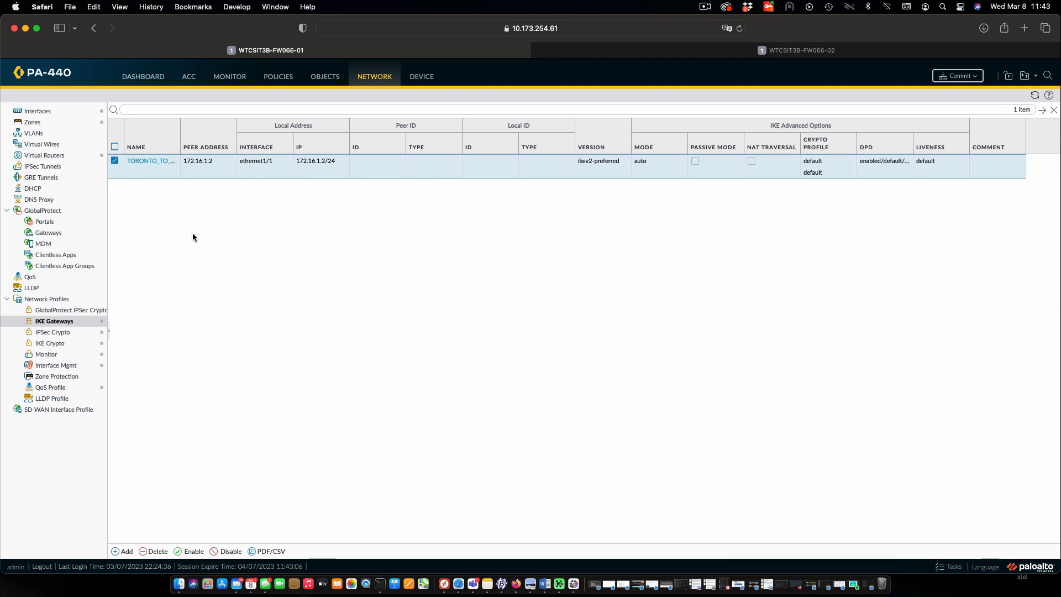
Add a security policy rule named INTERNAL_TO_BC_VPN with Internal as its source zone
{"action": "left_click", "coordinate": [279, 76]}
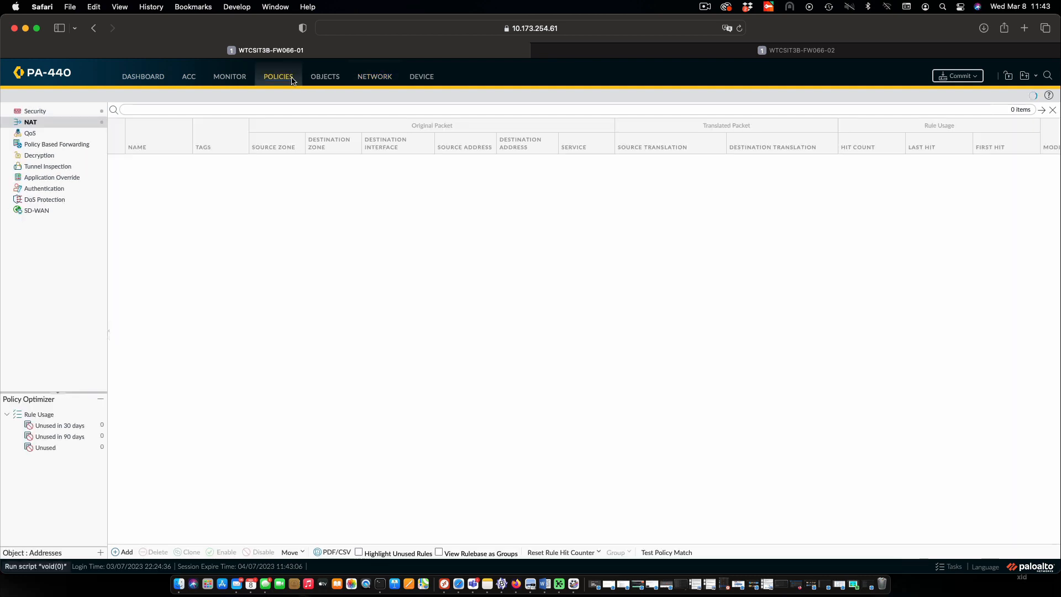
{"action": "left_click", "coordinate": [68, 113]}
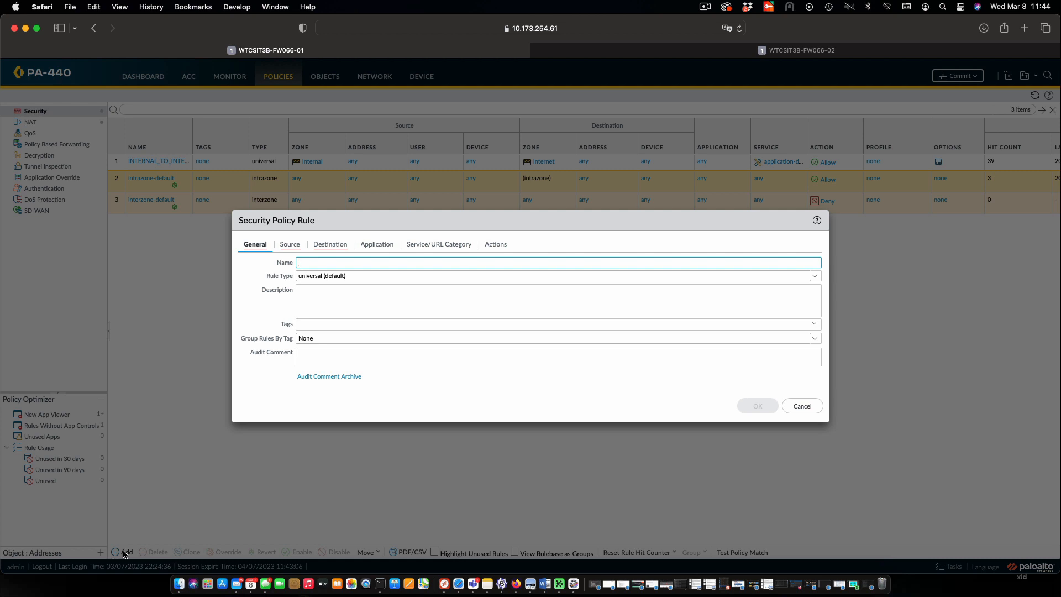
{"action": "type", "text": "INTERNAL_TO_BC_VPN"}
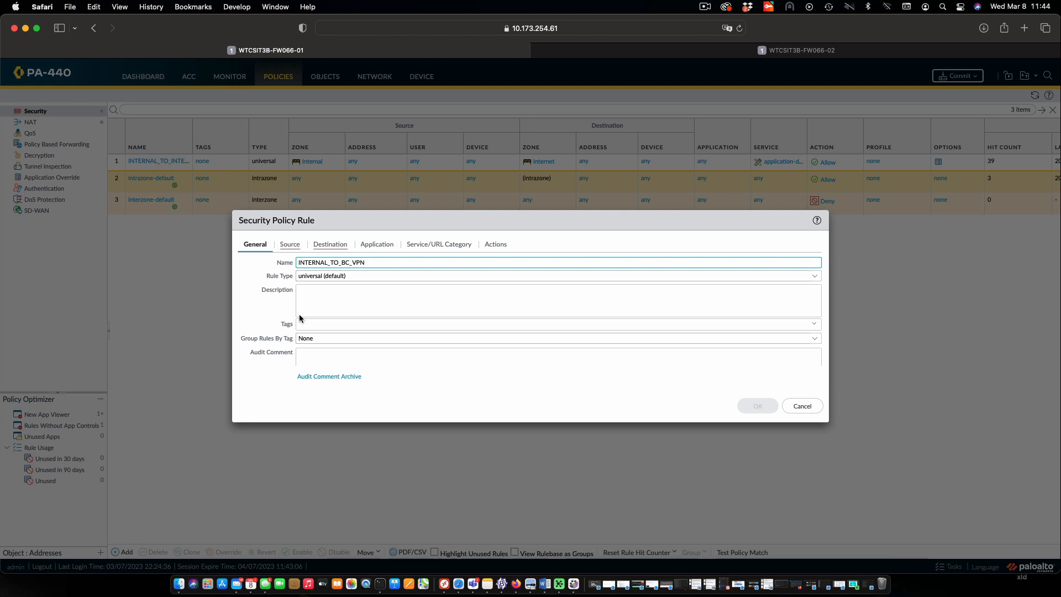
{"action": "left_click", "coordinate": [291, 246]}
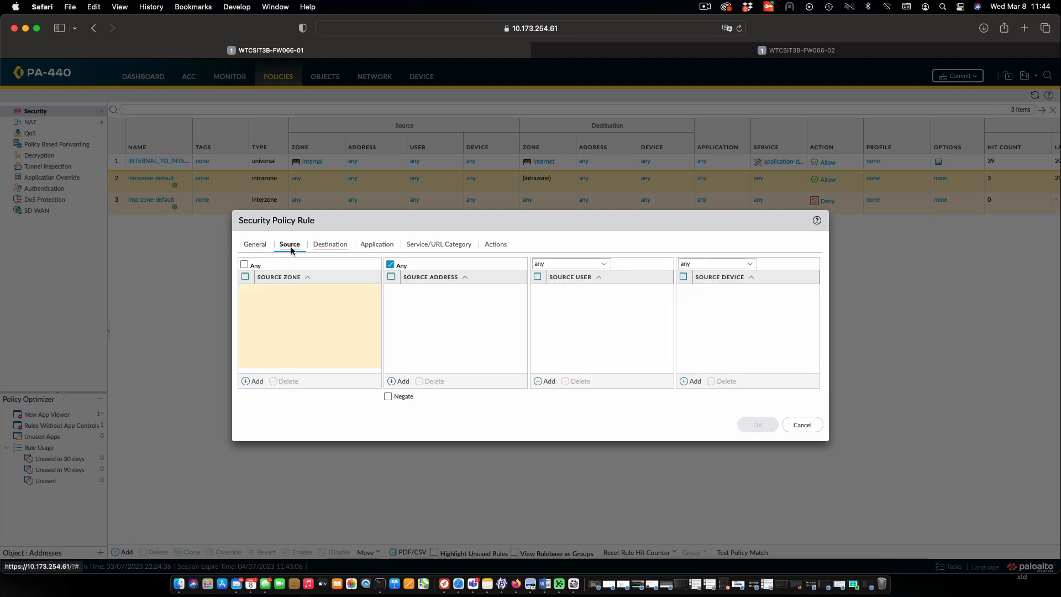
{"action": "left_click", "coordinate": [244, 381]}
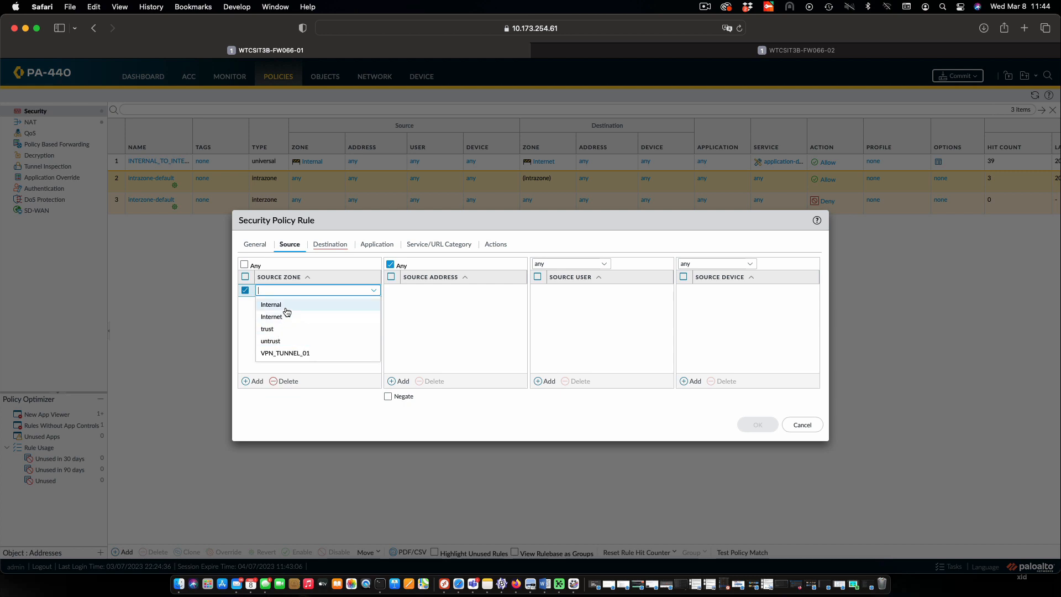
{"action": "left_click", "coordinate": [286, 308]}
Set the INTERNAL_TO_BC_VPN rule's destination zone to VPN_TUNNEL_01 and save the rule
{"action": "left_click", "coordinate": [330, 244]}
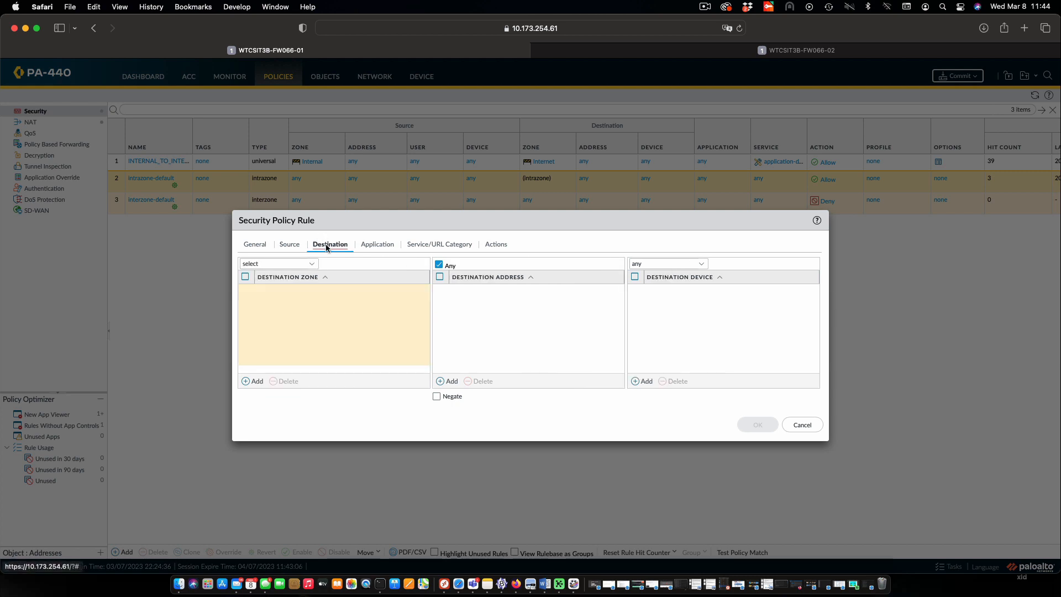
{"action": "left_click", "coordinate": [255, 383]}
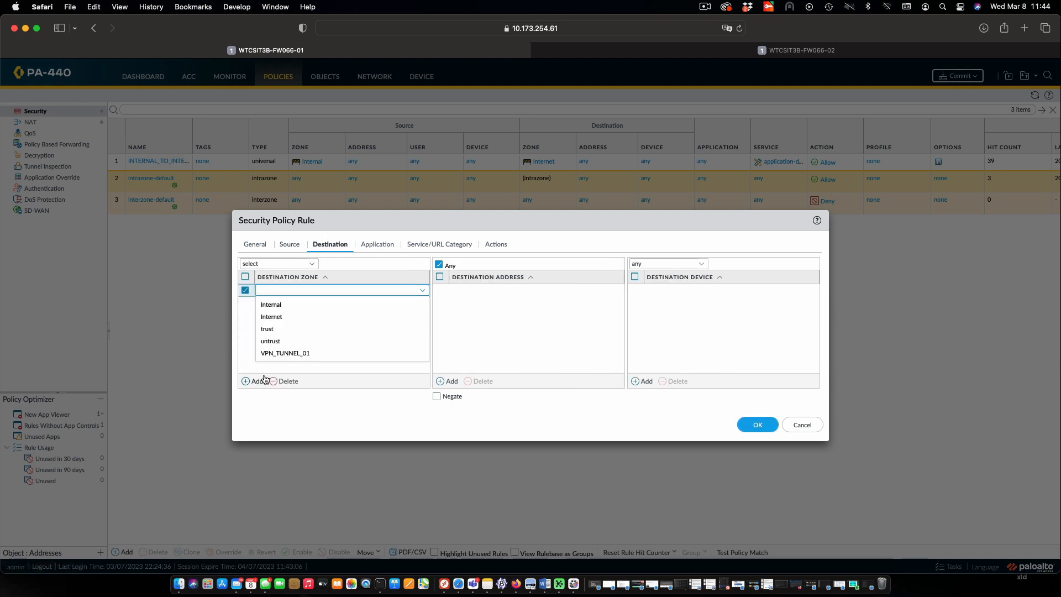
{"action": "left_click", "coordinate": [285, 353]}
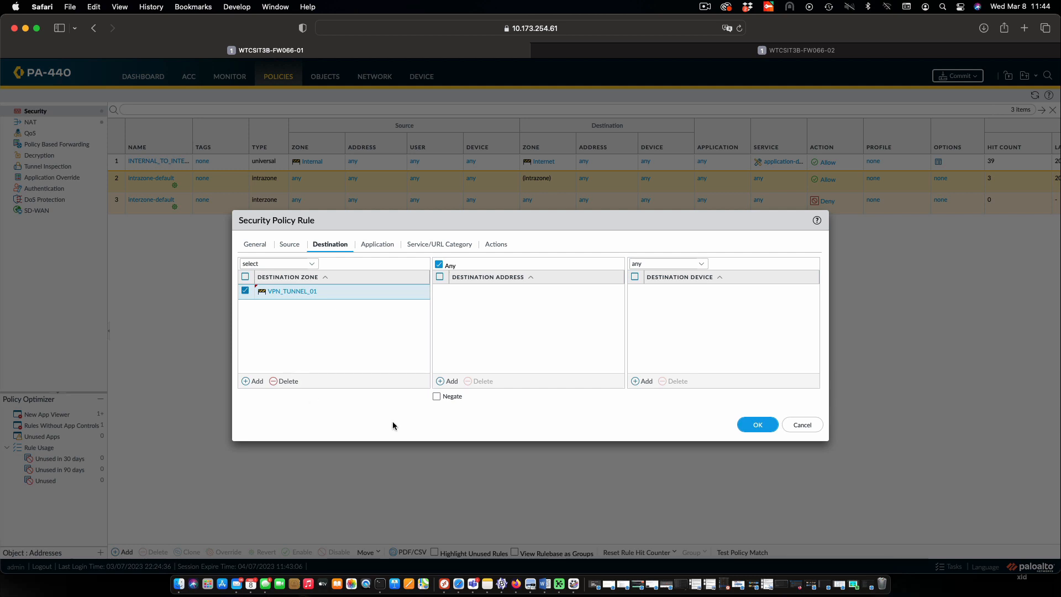
{"action": "left_click", "coordinate": [754, 425]}
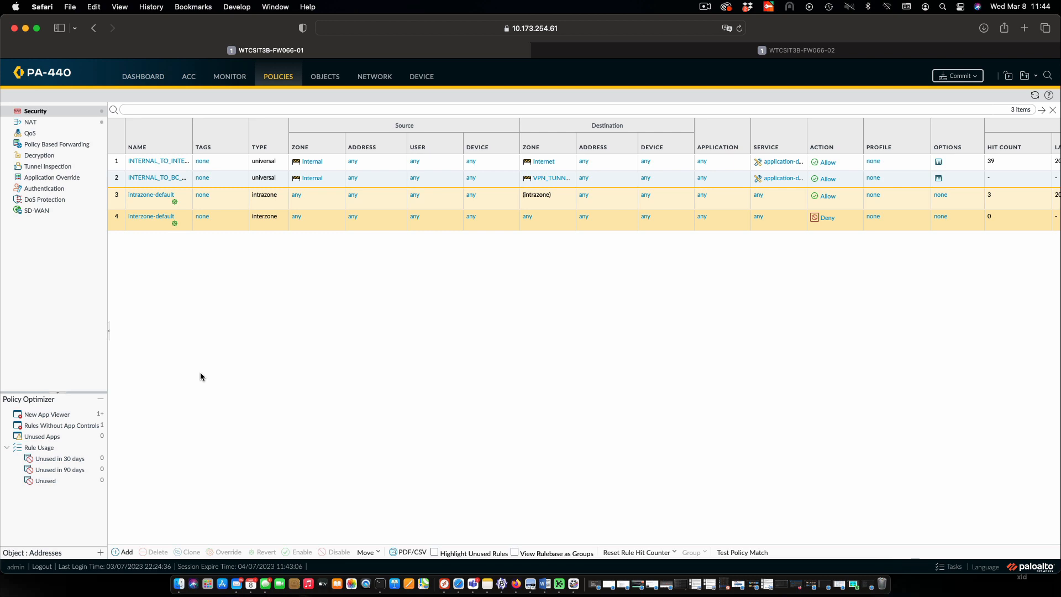
Add a security policy rule named VPN_BC_TO_INTERNAL with VPN_TUNNEL_01 as its source zone
{"action": "left_click", "coordinate": [123, 551]}
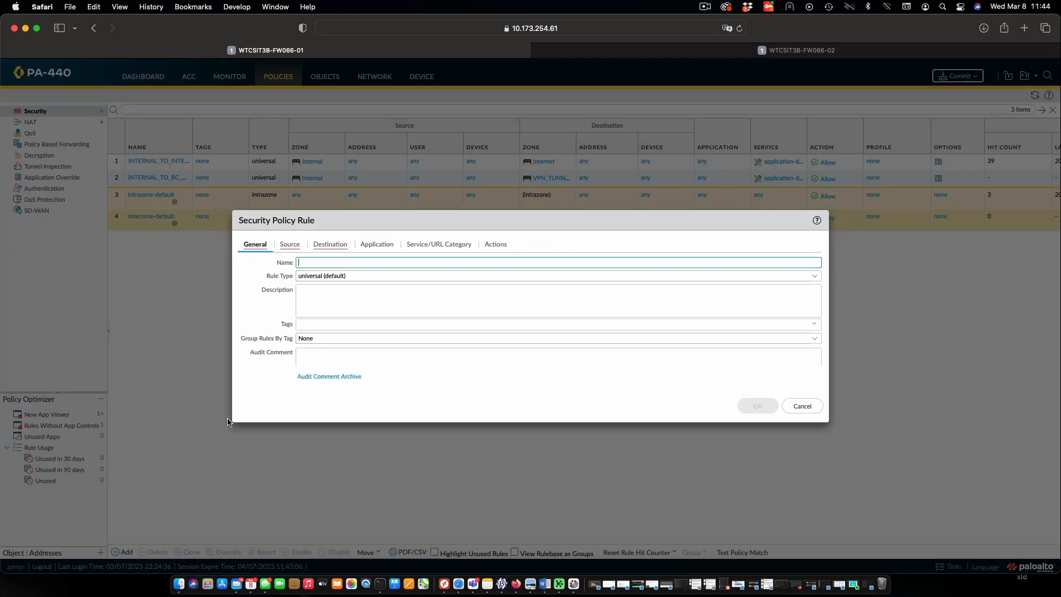
{"action": "type", "text": "VPN_BC_TO_INTERNAL"}
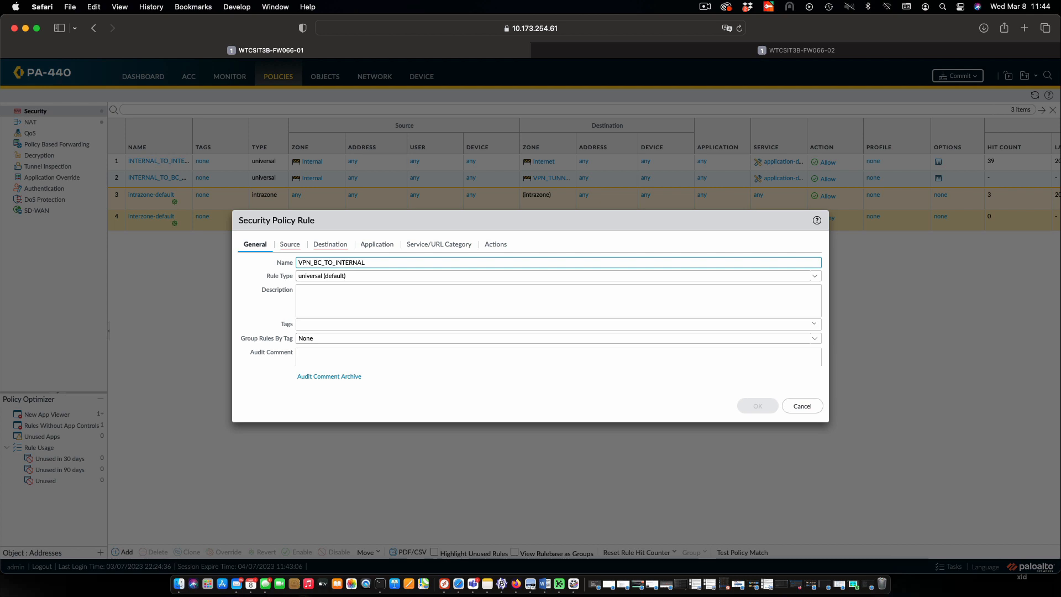
{"action": "left_click", "coordinate": [289, 245]}
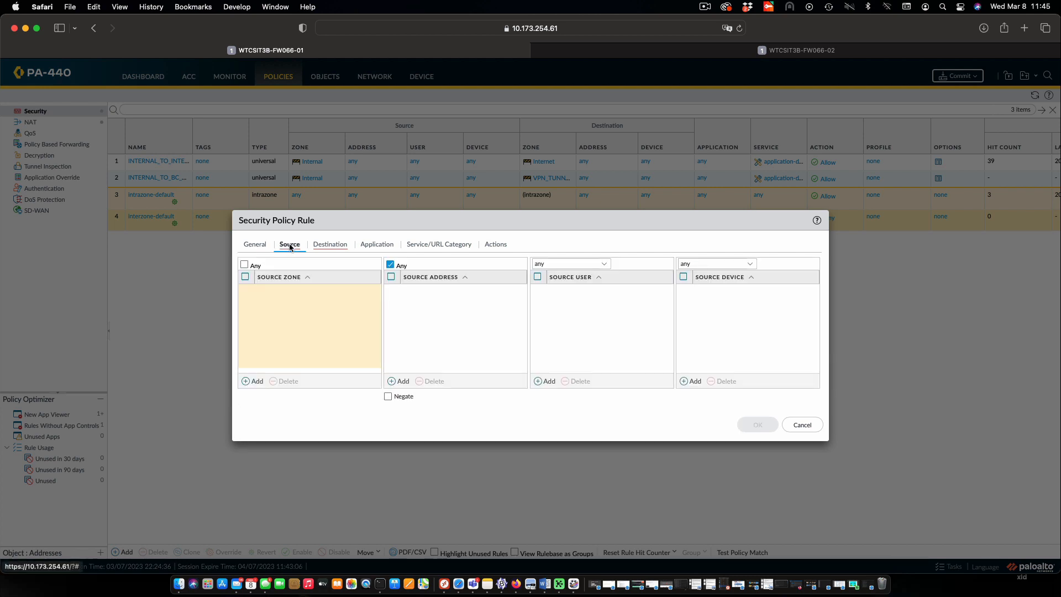
{"action": "left_click", "coordinate": [246, 380]}
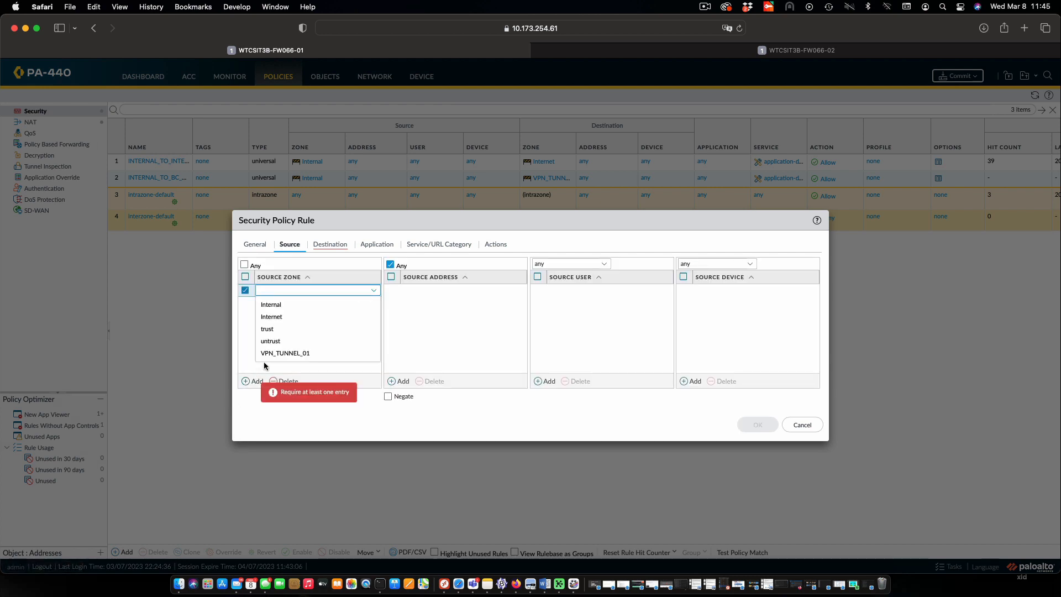
{"action": "left_click", "coordinate": [277, 352]}
Set the VPN_BC_TO_INTERNAL rule's destination zone to Internal and save the rule
{"action": "left_click", "coordinate": [333, 244]}
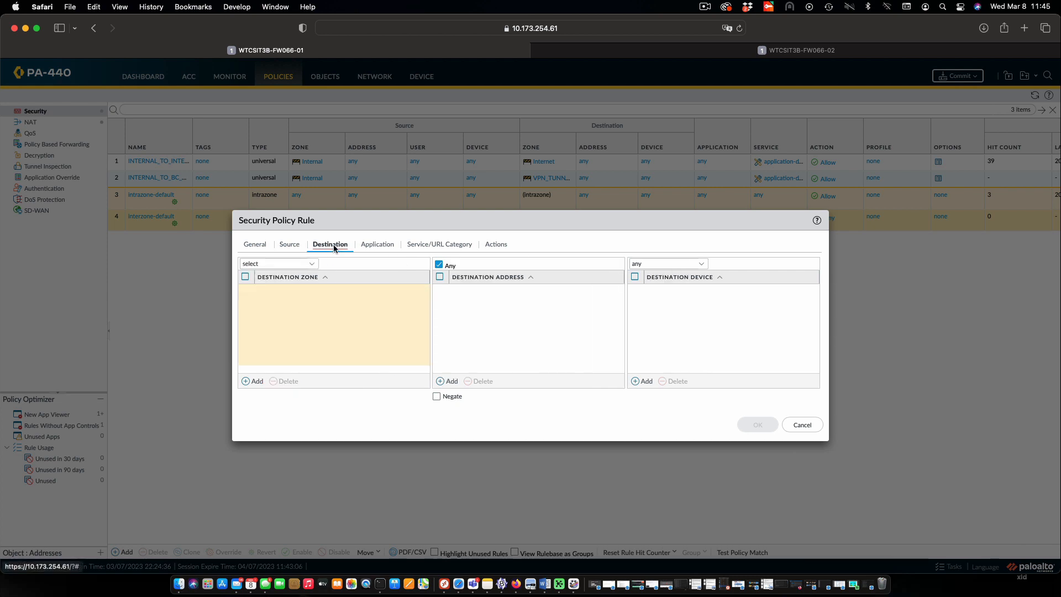
{"action": "left_click", "coordinate": [254, 382]}
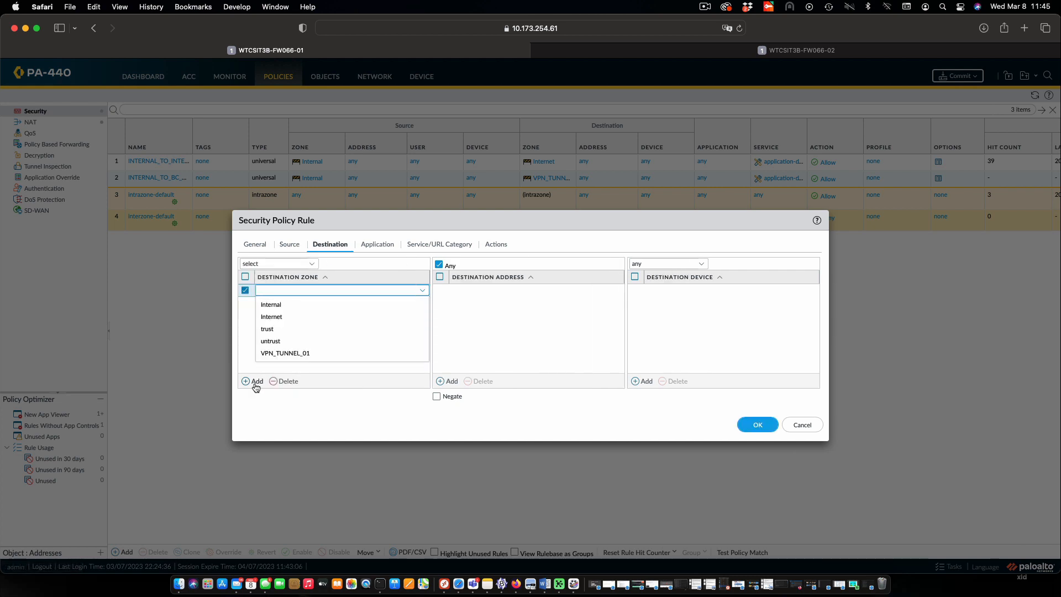
{"action": "left_click", "coordinate": [282, 308]}
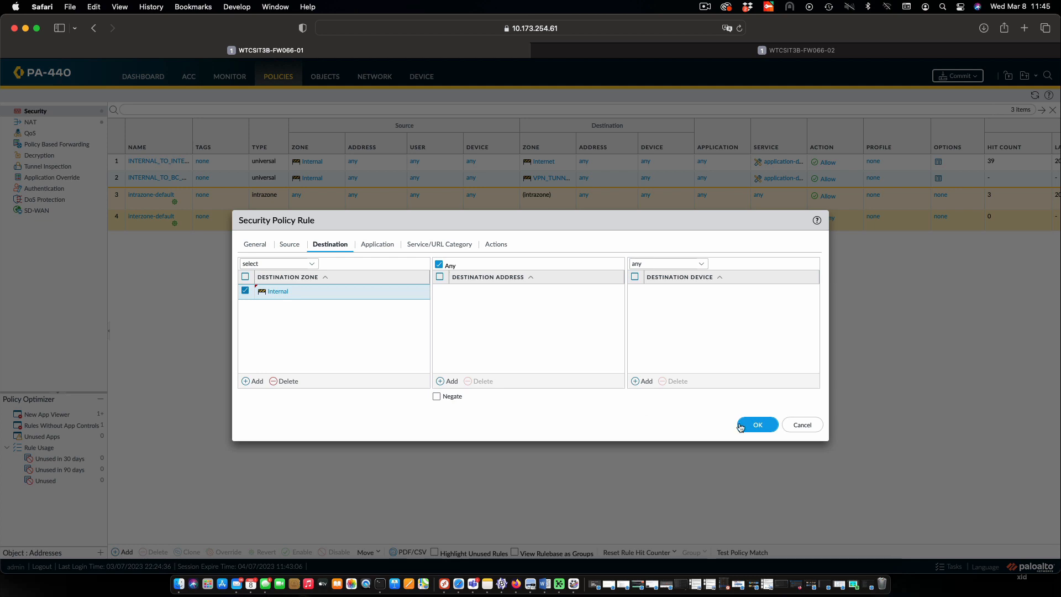
{"action": "left_click", "coordinate": [758, 424]}
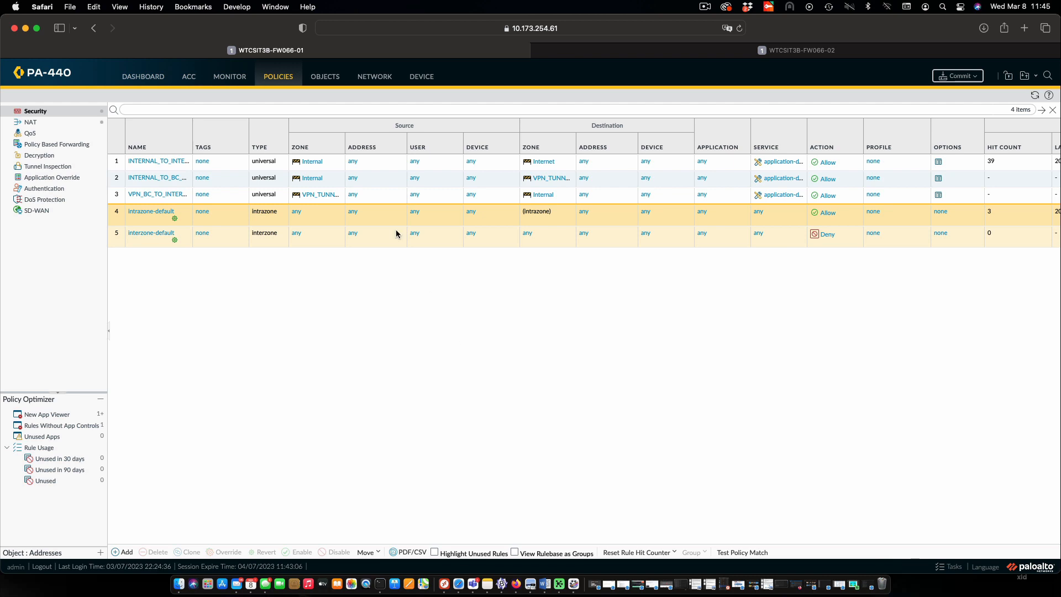
Add an IPSec tunnel named TORONTO_TO_BC_PEER in the network configuration
{"action": "left_click", "coordinate": [374, 78]}
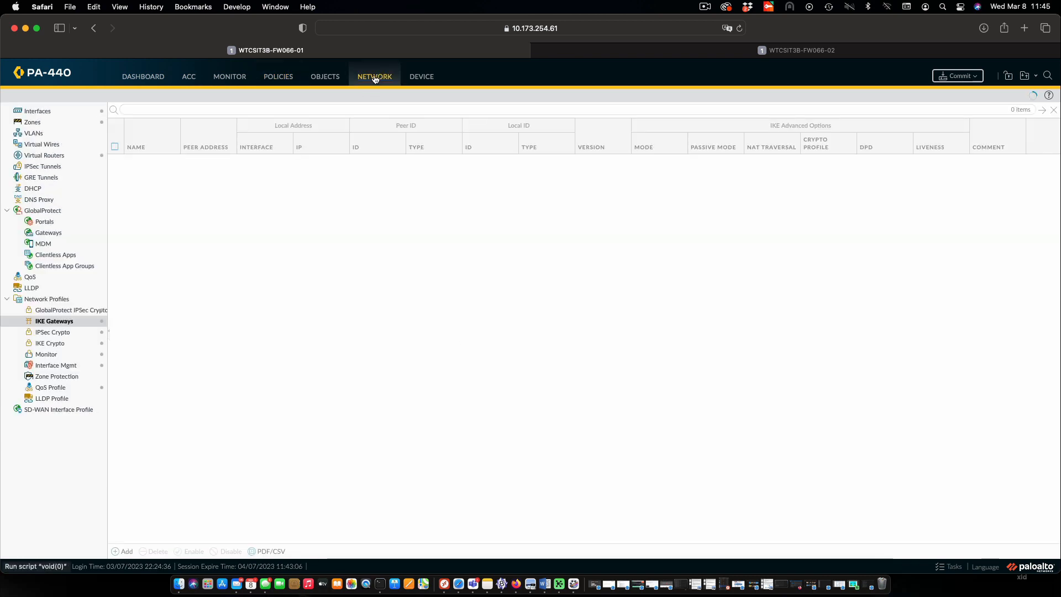
{"action": "left_click", "coordinate": [49, 167]}
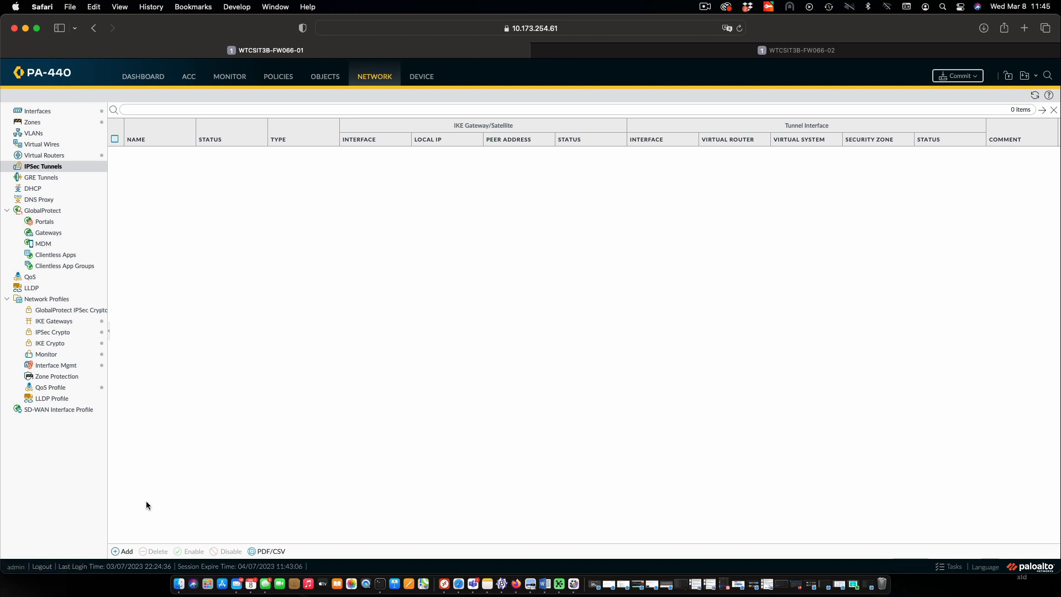
{"action": "left_click", "coordinate": [123, 551]}
{"action": "type", "text": "TORONTO_TO_BC_PEER"}
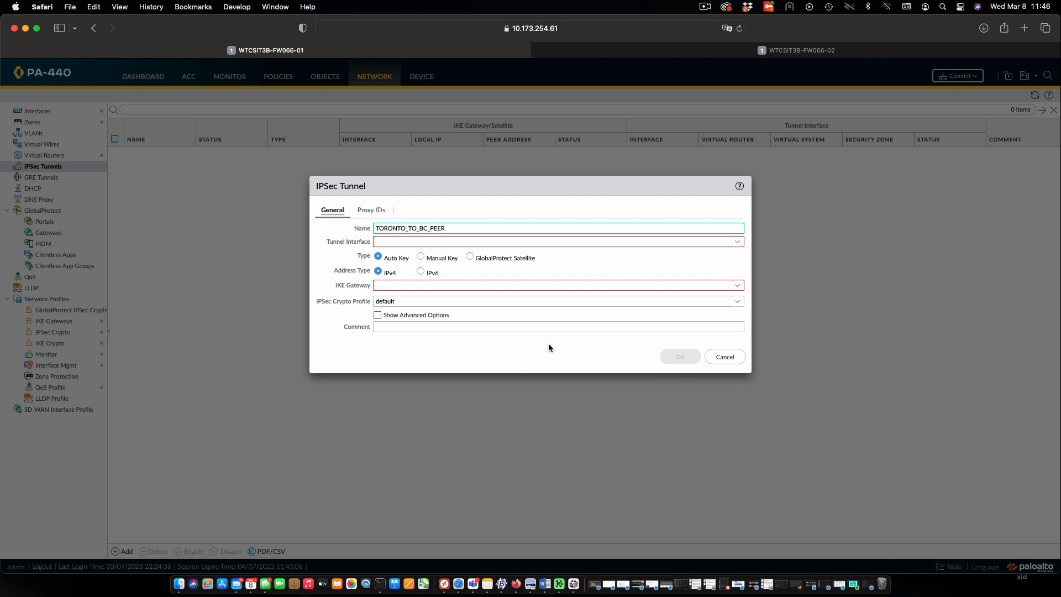
Assign tunnel interface tunnel.10 and IKE gateway TORONTO_TO_BC to the IPSec tunnel, and save it
{"action": "left_click", "coordinate": [737, 243]}
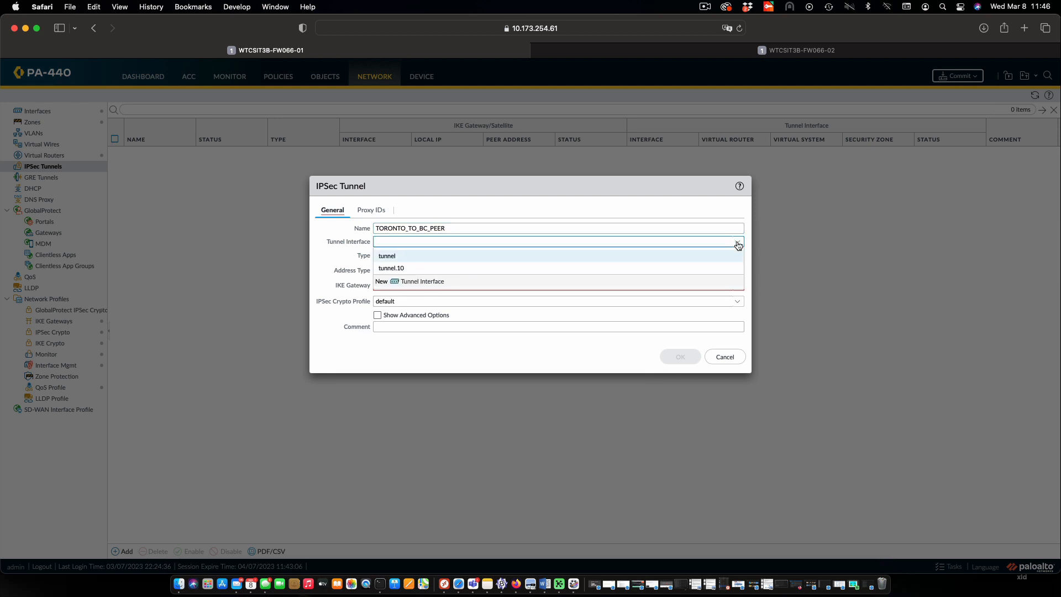
{"action": "left_click", "coordinate": [400, 270]}
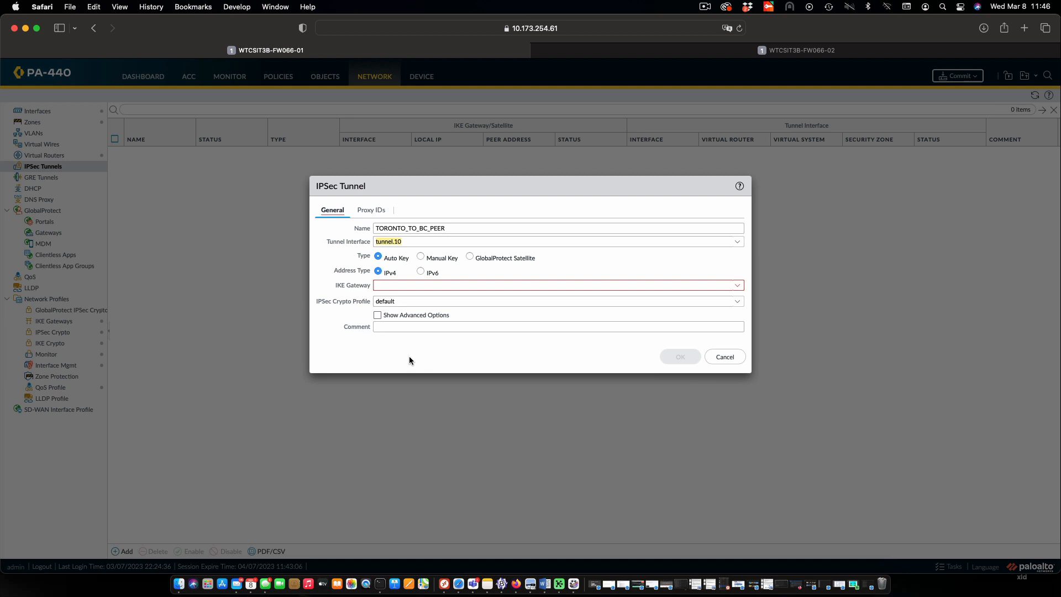
{"action": "left_click", "coordinate": [736, 286]}
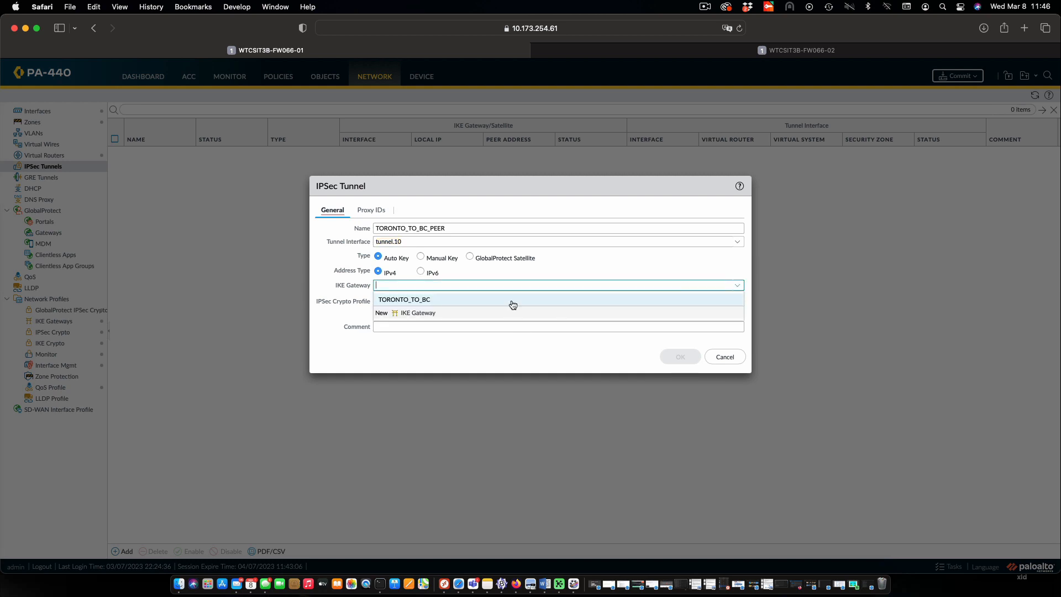
{"action": "left_click", "coordinate": [421, 300]}
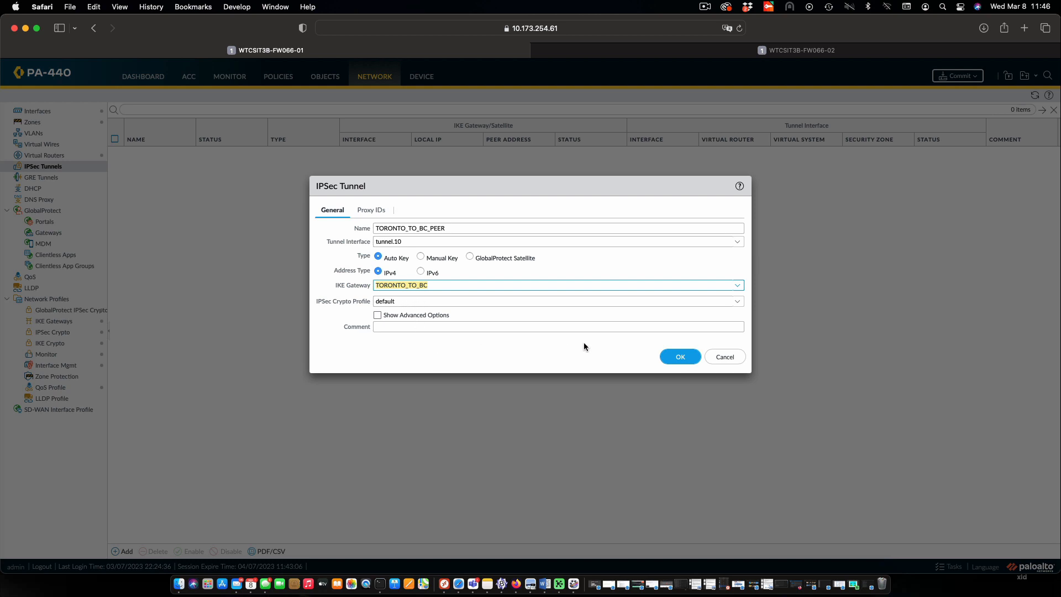
{"action": "left_click", "coordinate": [674, 357]}
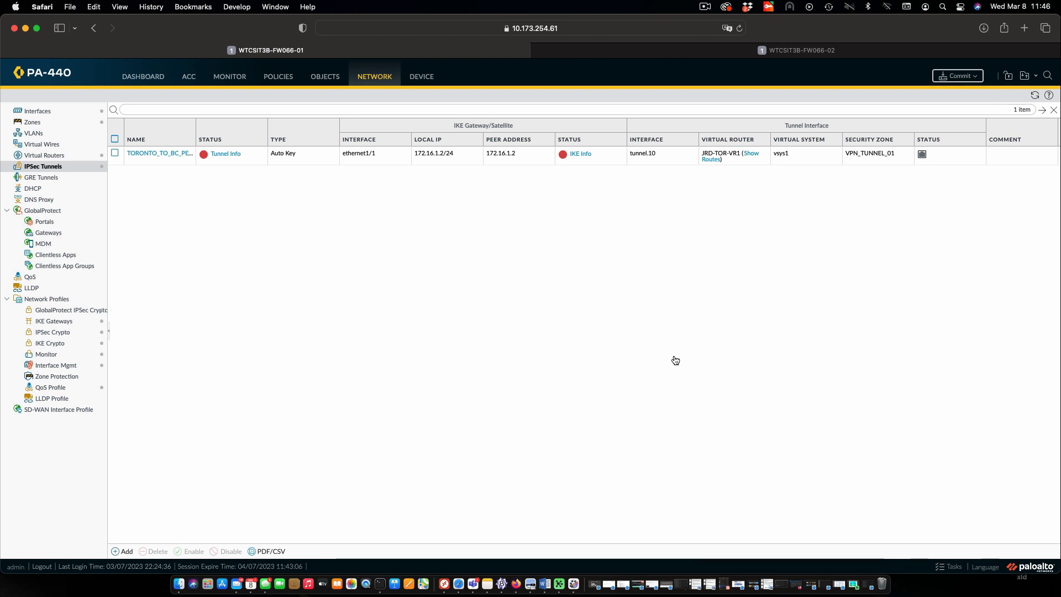
Commit all changes to the firewall, and check the IKE gateway and IPSec tunnel entries
{"action": "left_click", "coordinate": [964, 79]}
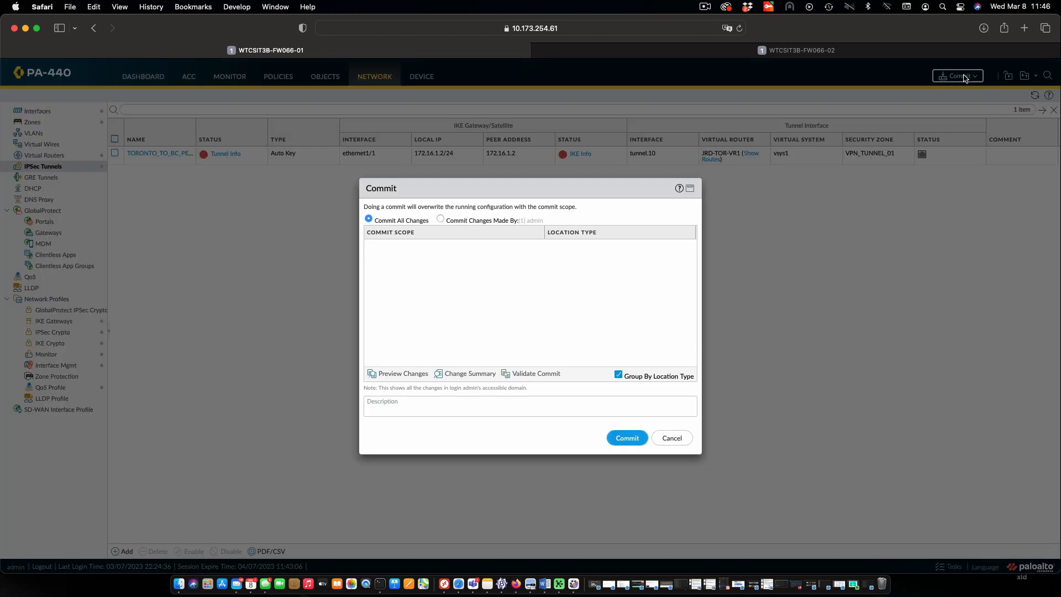
{"action": "left_click", "coordinate": [617, 439]}
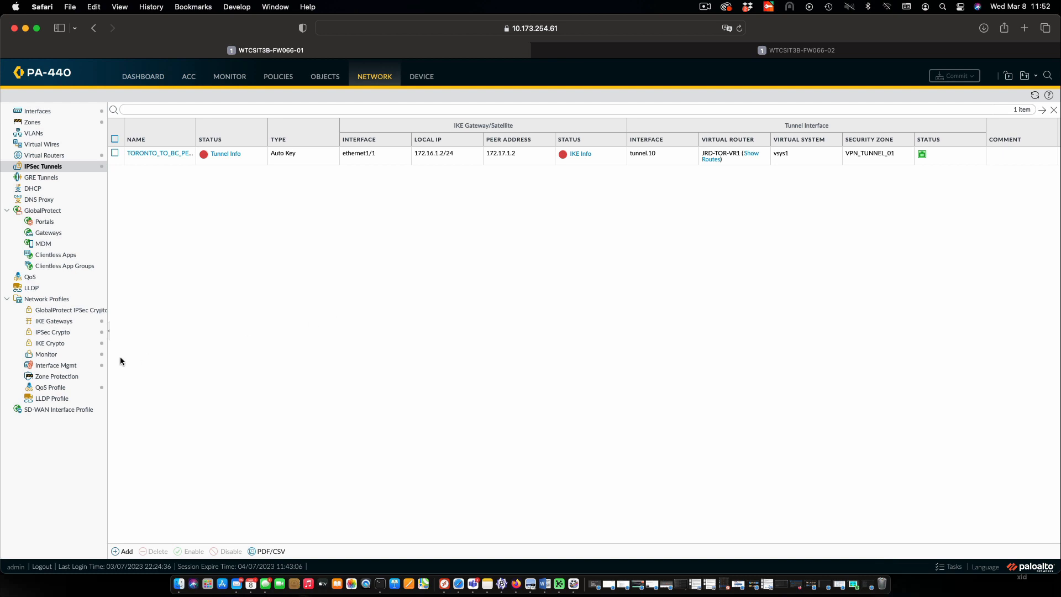
{"action": "left_click", "coordinate": [62, 323]}
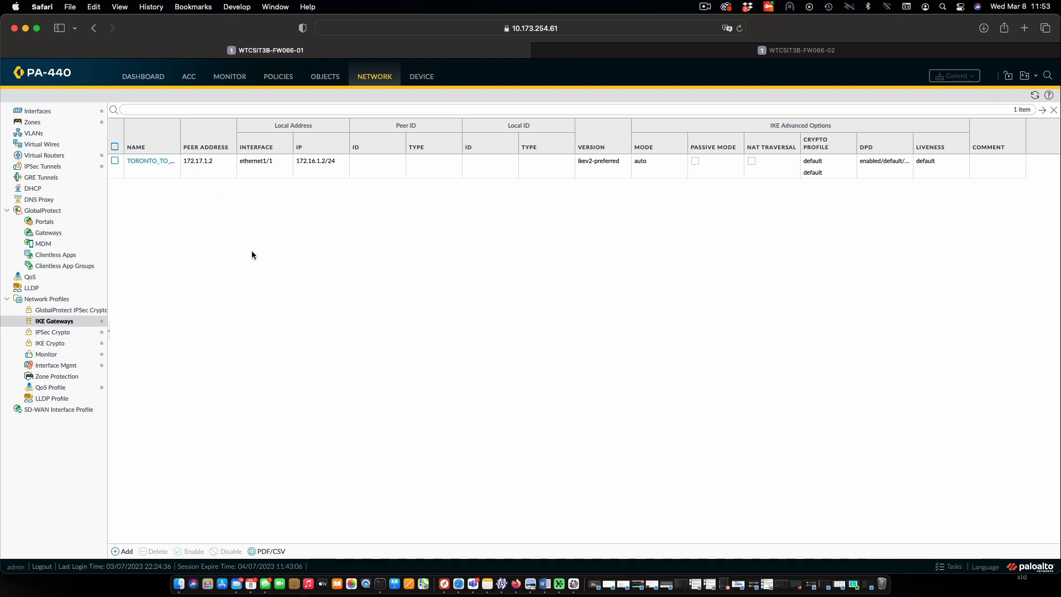
{"action": "left_click", "coordinate": [43, 166]}
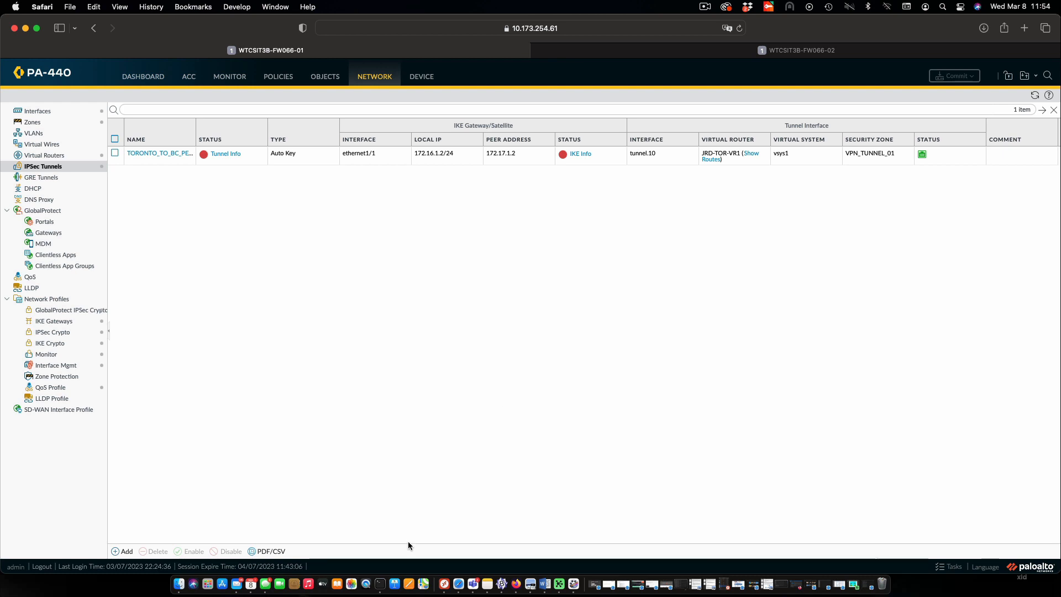
Switch to Terminal, ping 172.17.200.10 from the Kit066-VM01 session, and stop the ping after several replies
{"action": "left_click", "coordinate": [381, 578]}
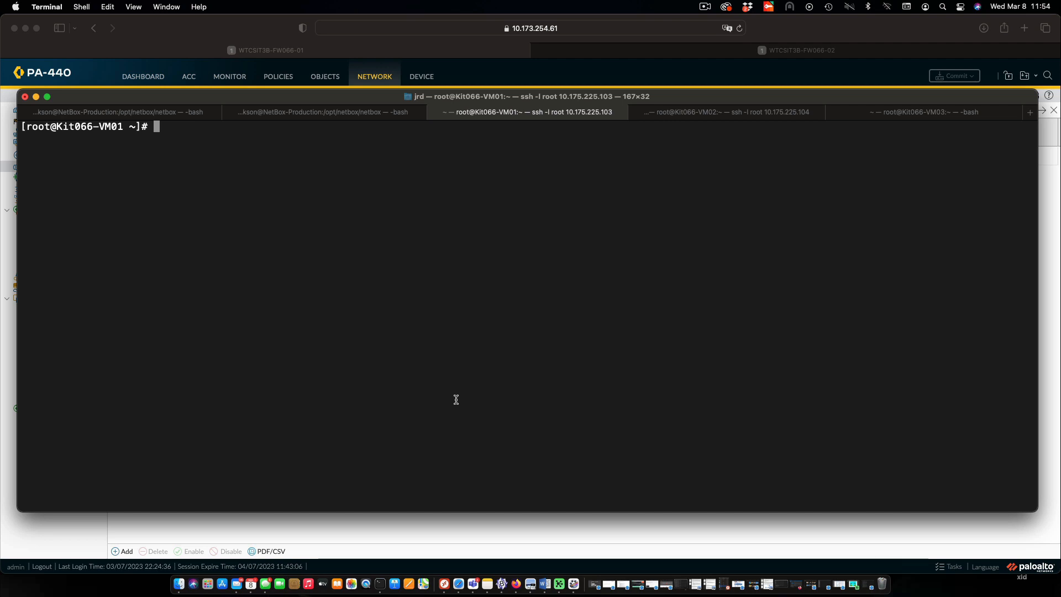
{"action": "type", "text": "ping 172.17.200.10"}
{"action": "key", "text": "Return"}
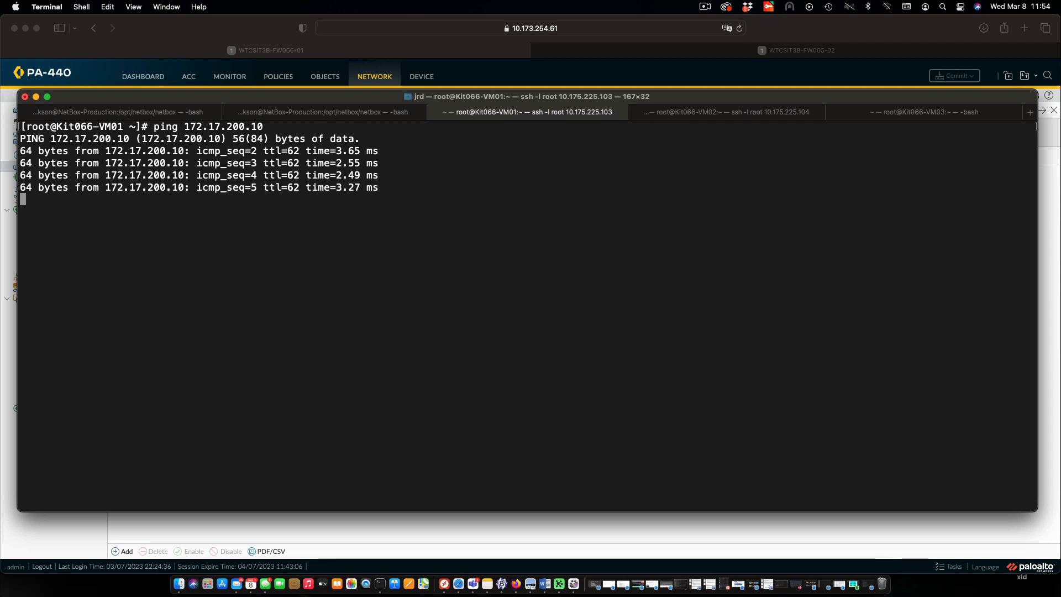
{"action": "key", "text": "ctrl+c"}
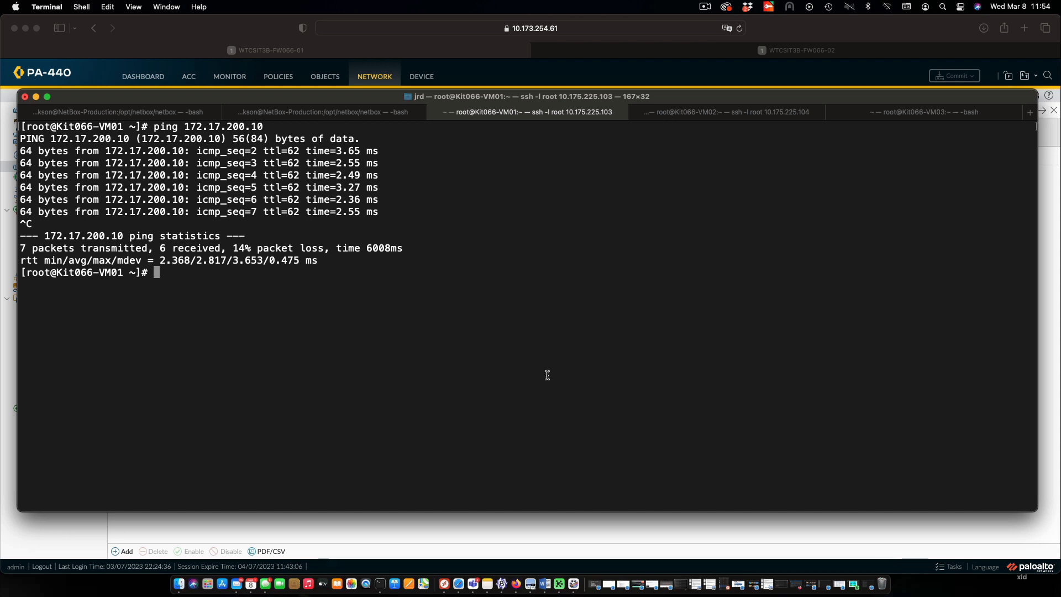
Return to the firewall in Safari, refresh the IPSec tunnel status, and examine the routes of virtual router JRD-TOR-VR1
{"action": "left_click", "coordinate": [491, 52]}
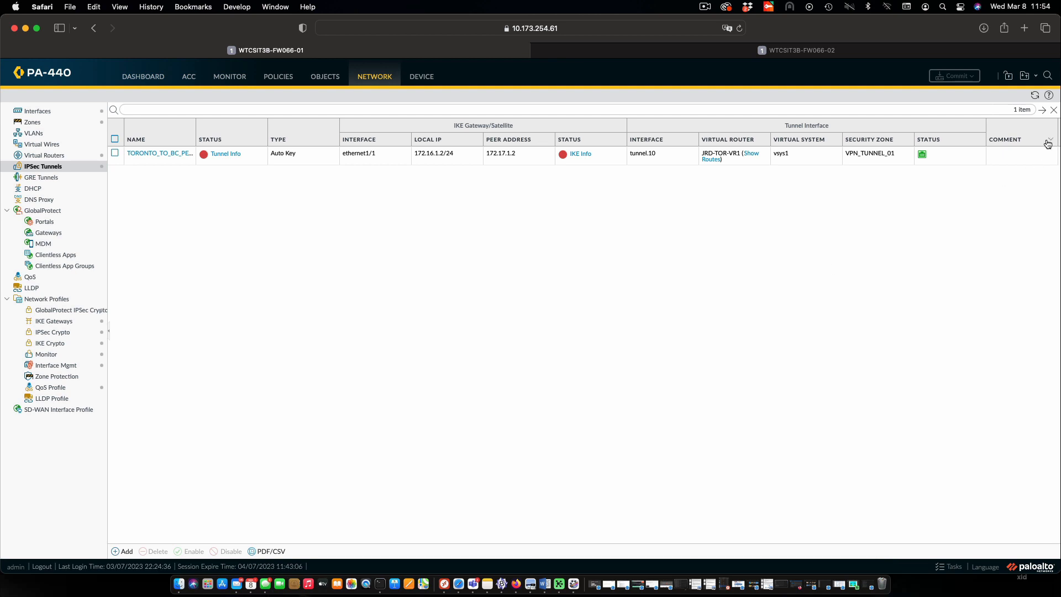
{"action": "left_click", "coordinate": [1035, 95]}
{"action": "left_click", "coordinate": [752, 158]}
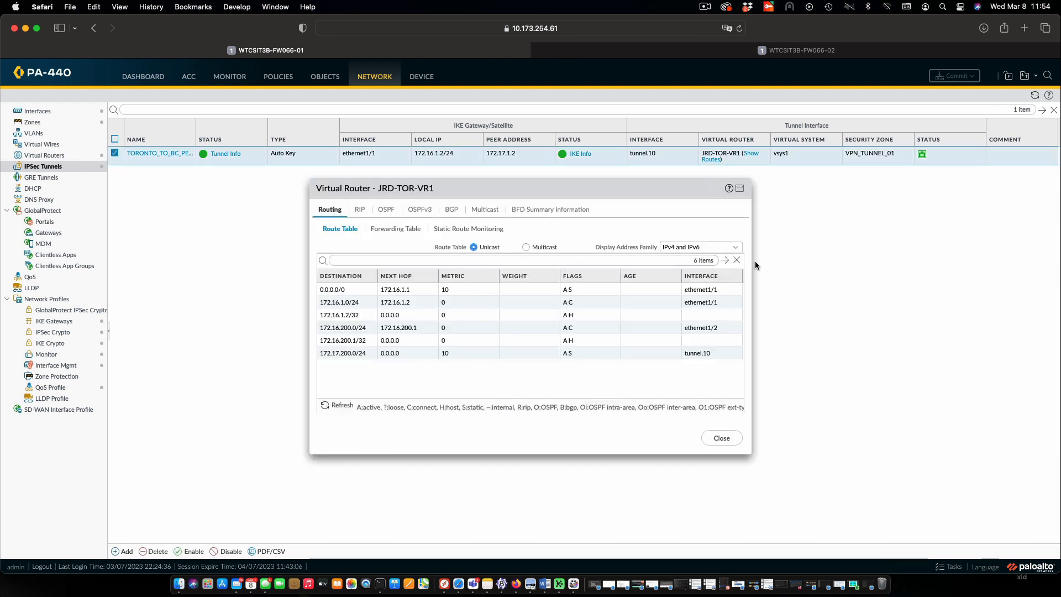
{"action": "left_click_drag", "start_coordinate": [749, 267], "coordinate": [860, 268]}
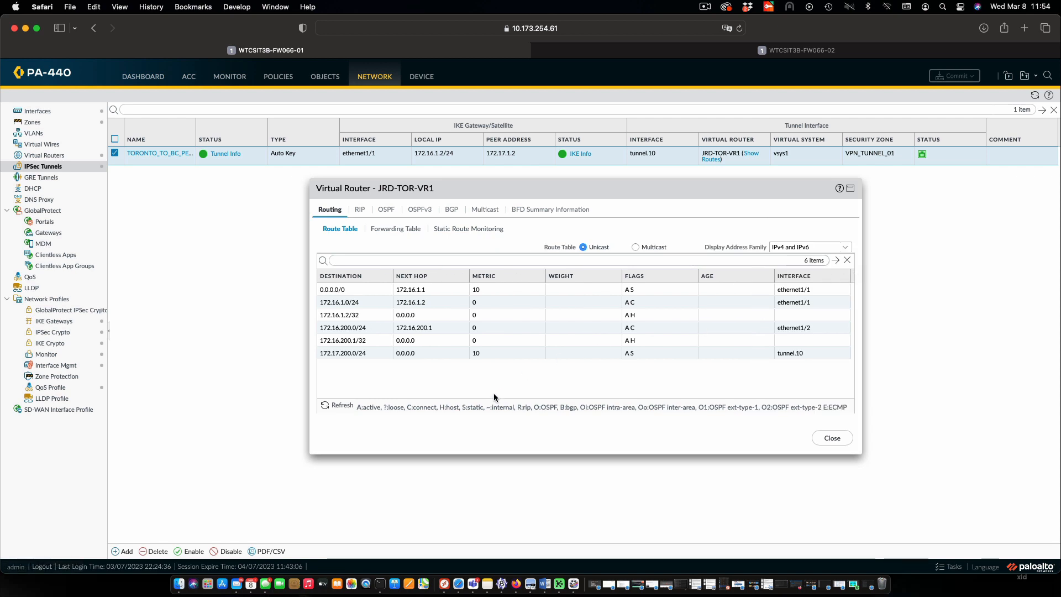
{"action": "left_click", "coordinate": [350, 288]}
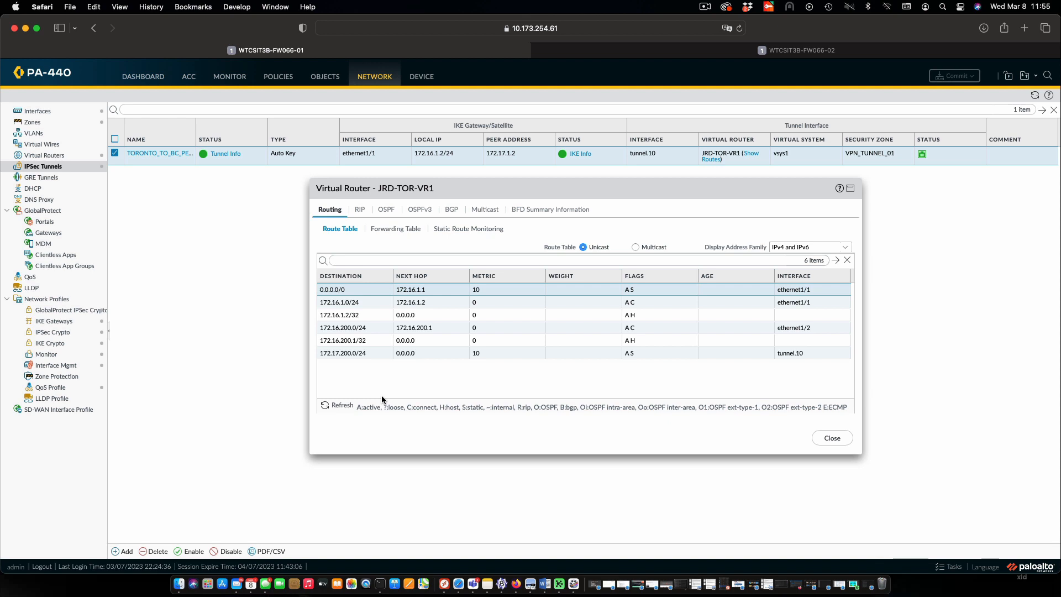
{"action": "left_click", "coordinate": [368, 303]}
{"action": "left_click", "coordinate": [382, 329]}
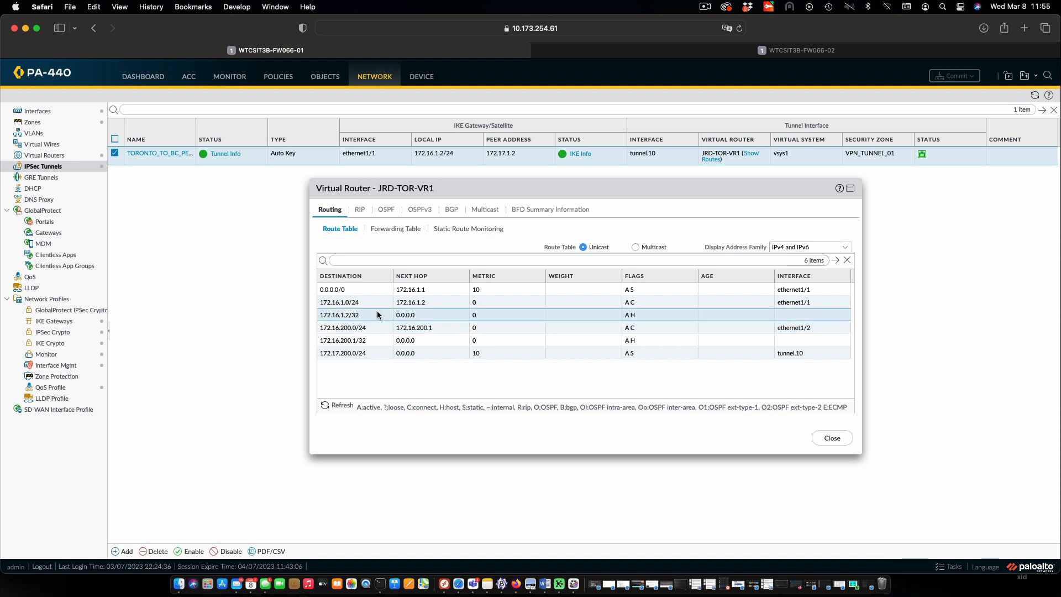
{"action": "left_click", "coordinate": [384, 342]}
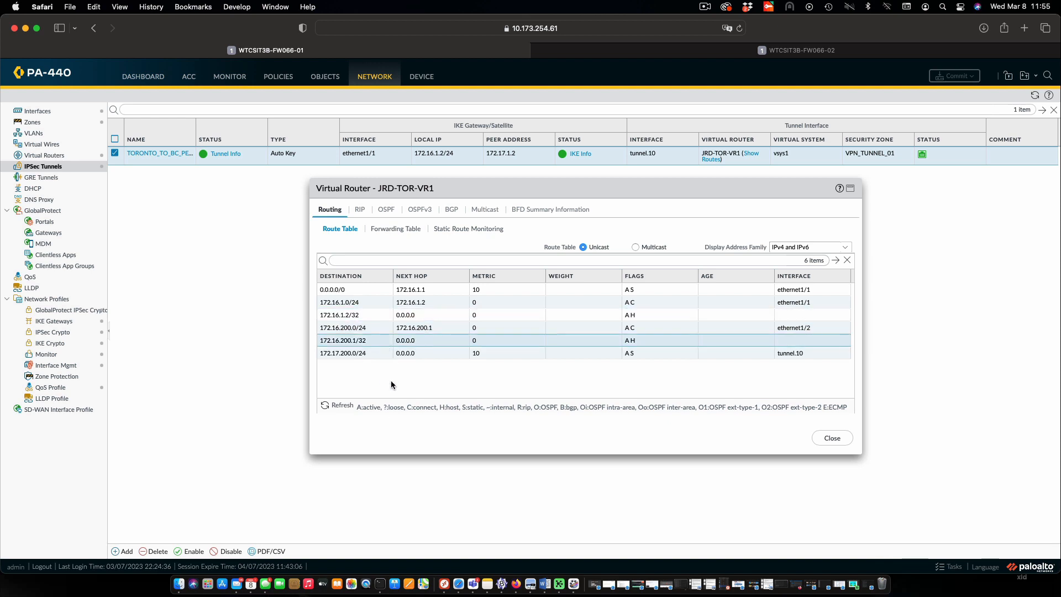
{"action": "left_click", "coordinate": [372, 354]}
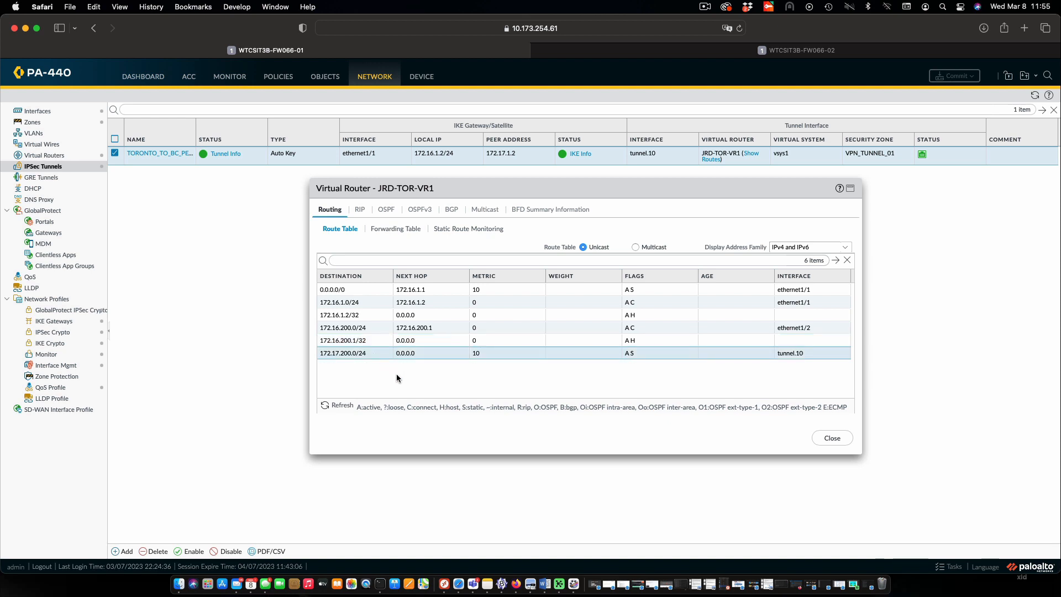
{"action": "left_click", "coordinate": [833, 438]}
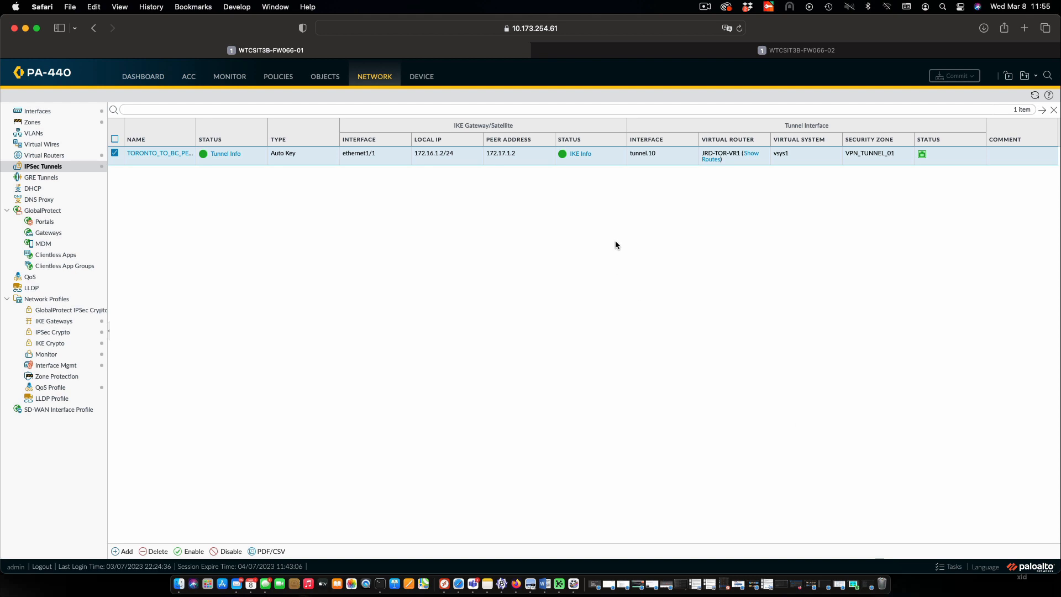
Examine the IKE info of the TORONTO_TO_BC gateway in a widened window, and close it
{"action": "left_click", "coordinate": [580, 154]}
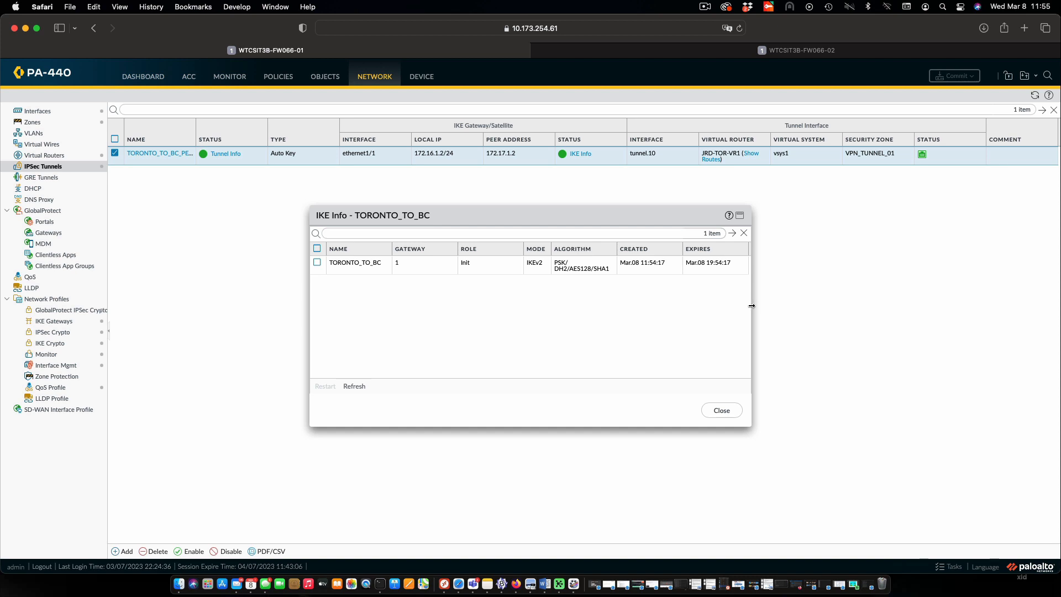
{"action": "left_click_drag", "start_coordinate": [751, 305], "coordinate": [913, 320]}
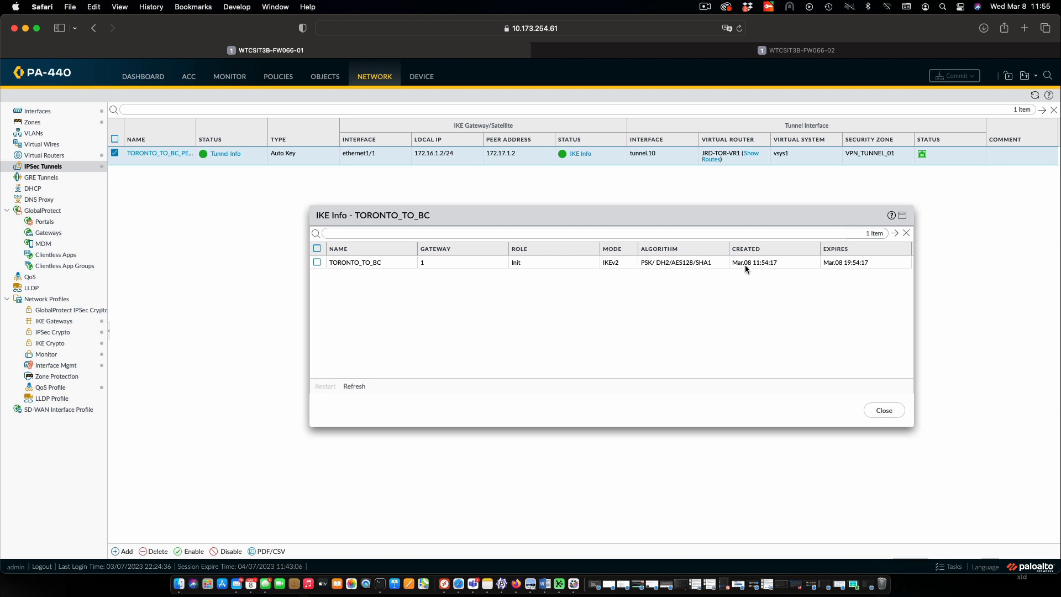
{"action": "left_click", "coordinate": [879, 414]}
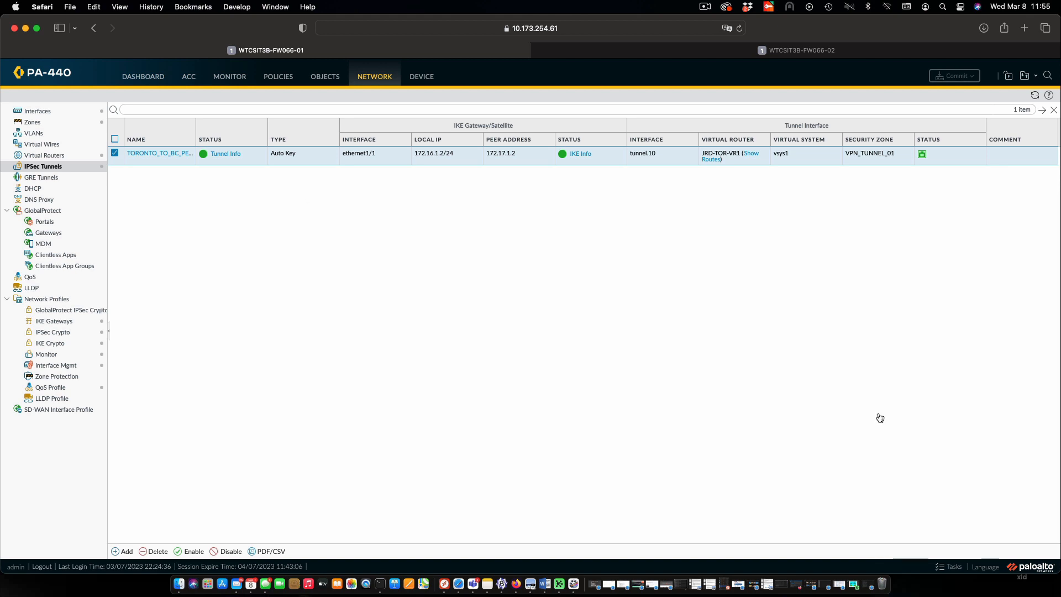
Examine the tunnel info of TORONTO_TO_BC_PEER in a widened window, and close it
{"action": "left_click", "coordinate": [229, 155]}
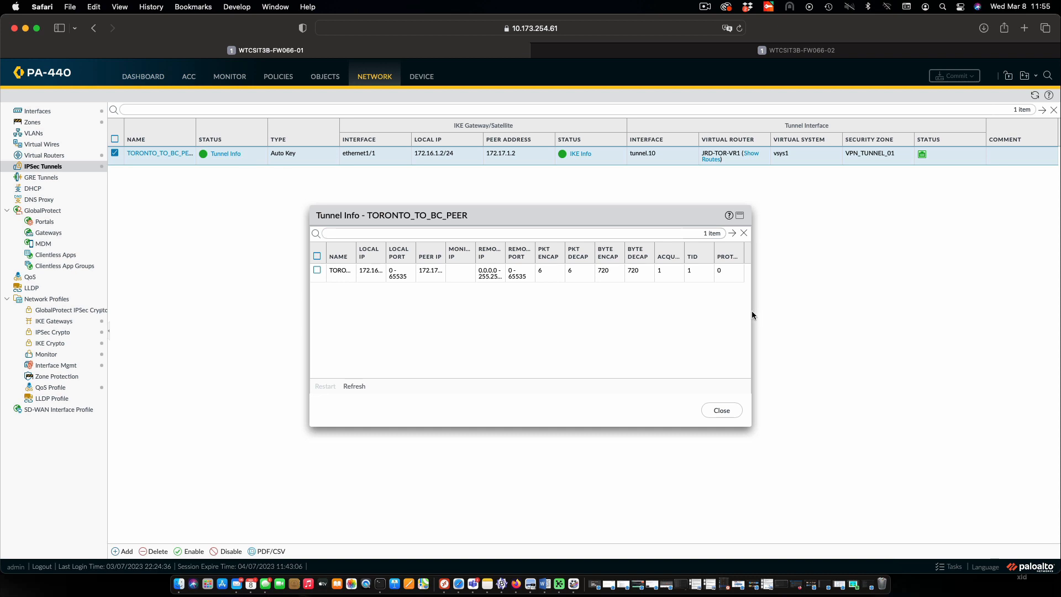
{"action": "left_click_drag", "start_coordinate": [751, 311], "coordinate": [935, 323]}
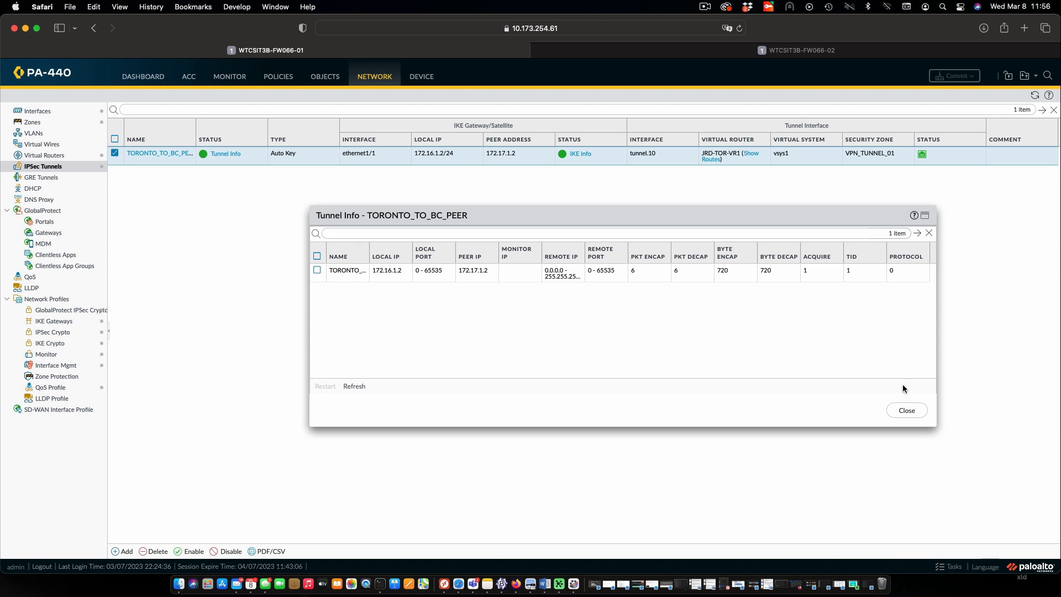
{"action": "left_click", "coordinate": [907, 410]}
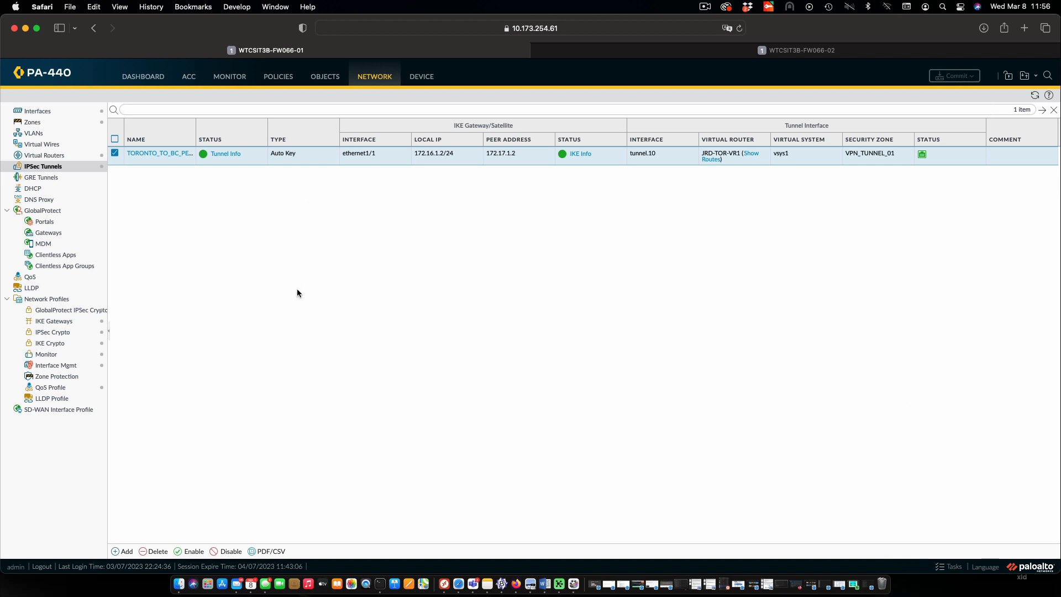
Switch to Terminal and try to start an ICMP packet capture on ens224 in the Kit066-VM03 session with "tcpcump -i ens224 icmp"
{"action": "left_click", "coordinate": [380, 506]}
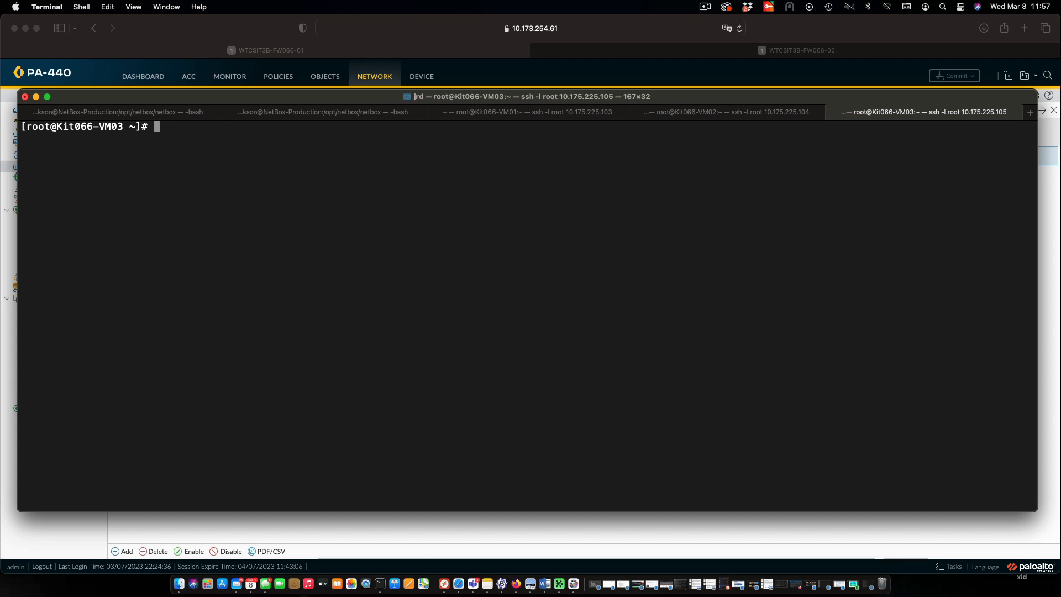
{"action": "type", "text": "tcpcump -i ens22"}
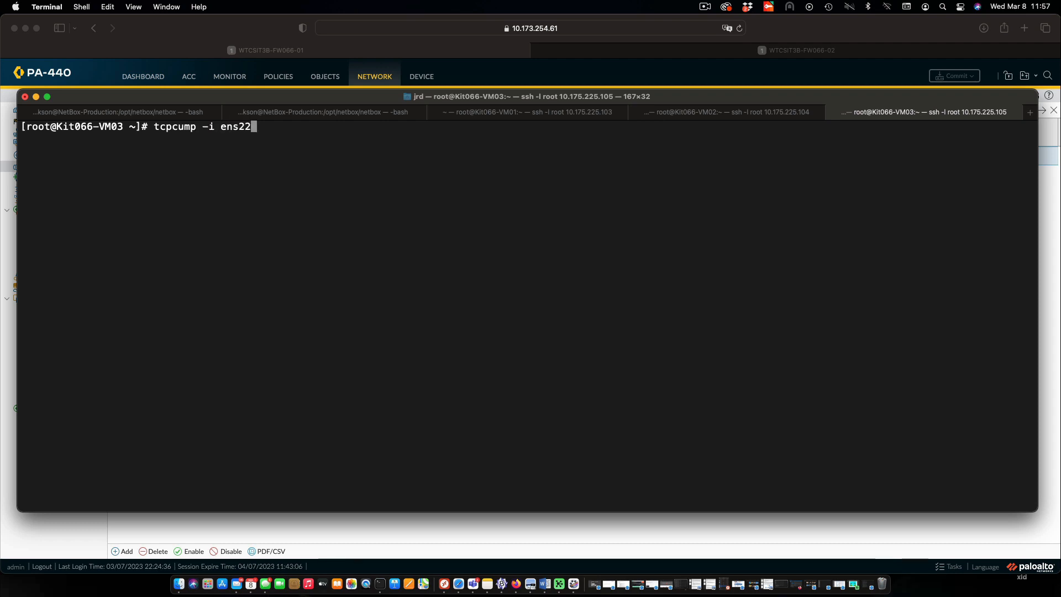
{"action": "type", "text": "4 icmp"}
{"action": "key", "text": "Return"}
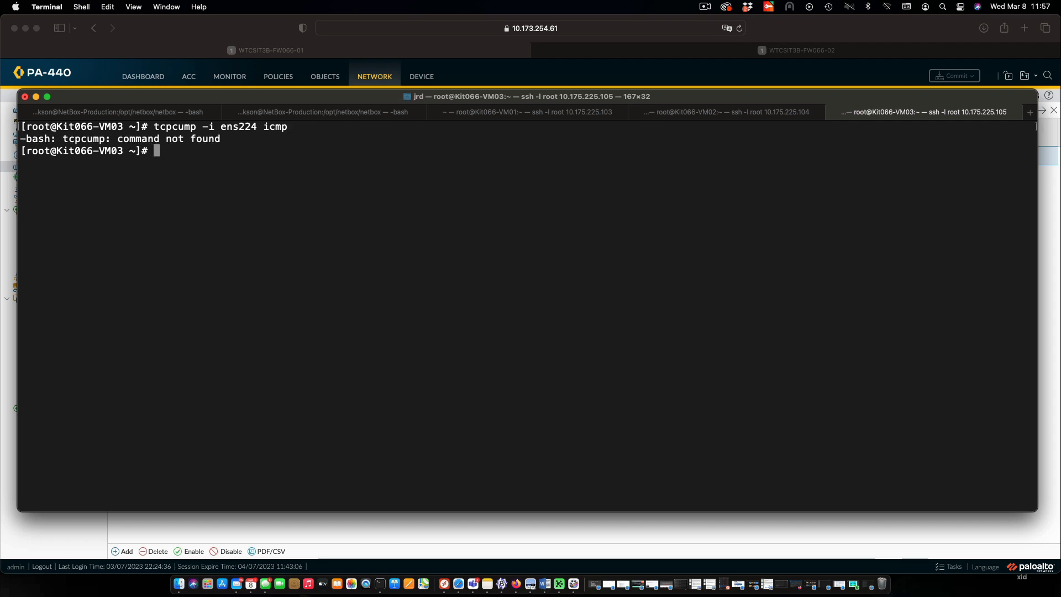
Recall the last command, correct it to "tcpdump -i ens224 icmp", and run it to start the capture on Kit066-VM03
{"action": "key", "text": "Up"}
{"action": "key", "text": "Left"}
{"action": "key", "text": "Left"}
{"action": "key", "text": "Left"}
{"action": "key", "text": "Left"}
{"action": "key", "text": "Left"}
{"action": "key", "text": "Left"}
{"action": "key", "text": "Left"}
{"action": "key", "text": "Left"}
{"action": "key", "text": "Left"}
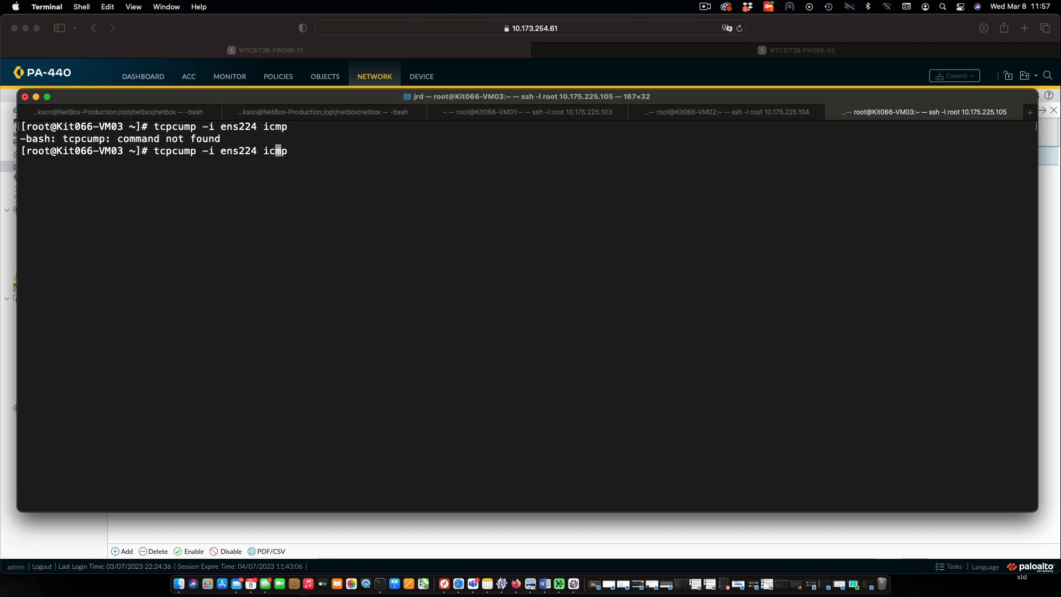
{"action": "key", "text": "Left"}
{"action": "key", "text": "Left"}
{"action": "key", "text": "Left"}
{"action": "key", "text": "Left"}
{"action": "key", "text": "Left"}
{"action": "key", "text": "Left"}
{"action": "key", "text": "Left"}
{"action": "key", "text": "Left"}
{"action": "key", "text": "Left"}
{"action": "key", "text": "BackSpace"}
{"action": "type", "text": "d"}
{"action": "key", "text": "Return"}
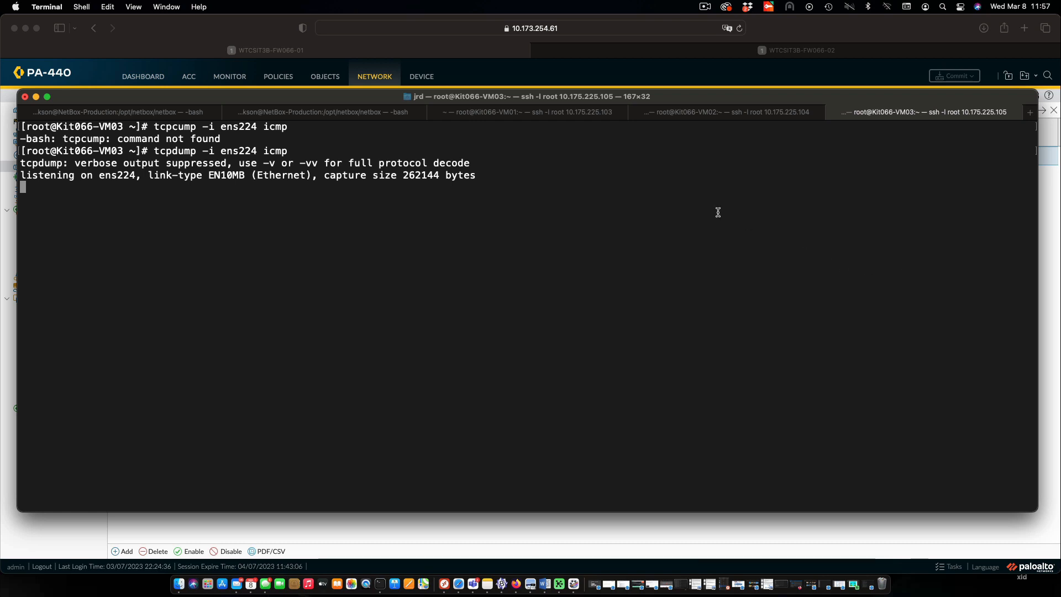
Ping 172.31.1.10 from the Kit066-VM01 session with a count of 3 packets
{"action": "left_click", "coordinate": [544, 112]}
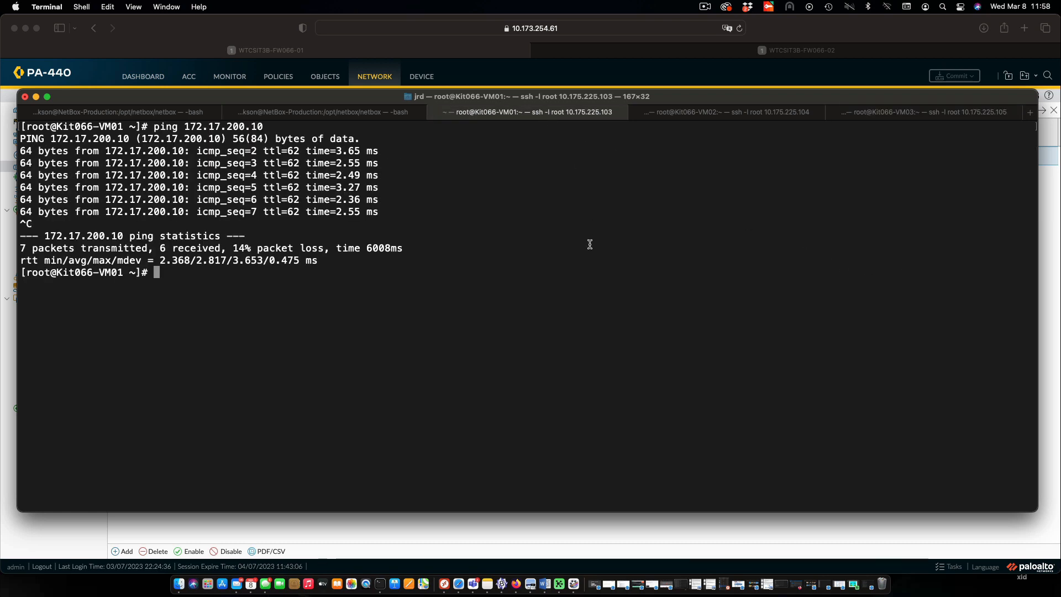
{"action": "type", "text": "ping -c 3 172.31.1.0"}
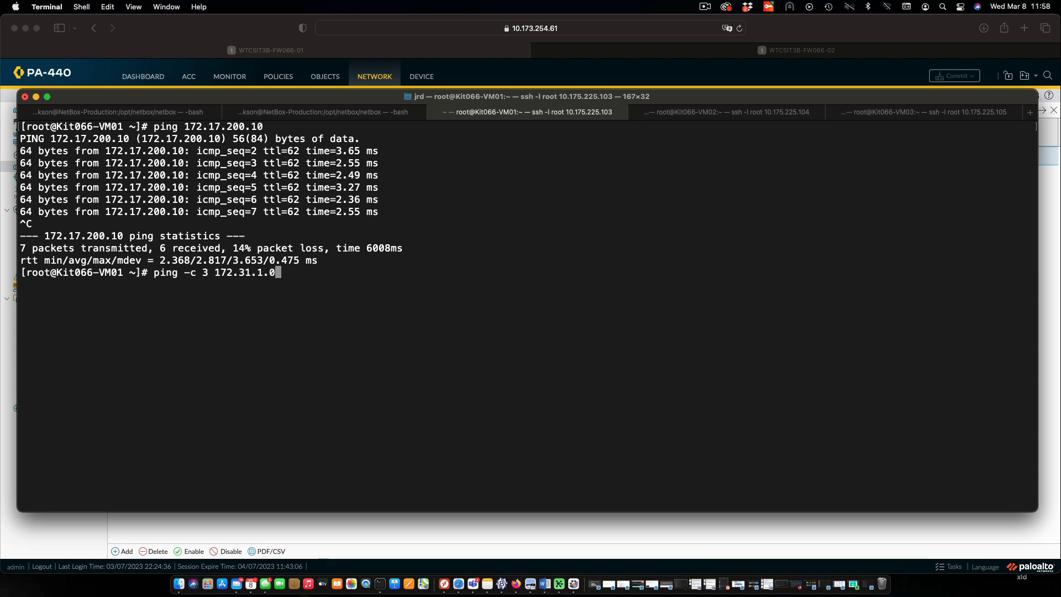
{"action": "key", "text": "BackSpace"}
{"action": "type", "text": "10"}
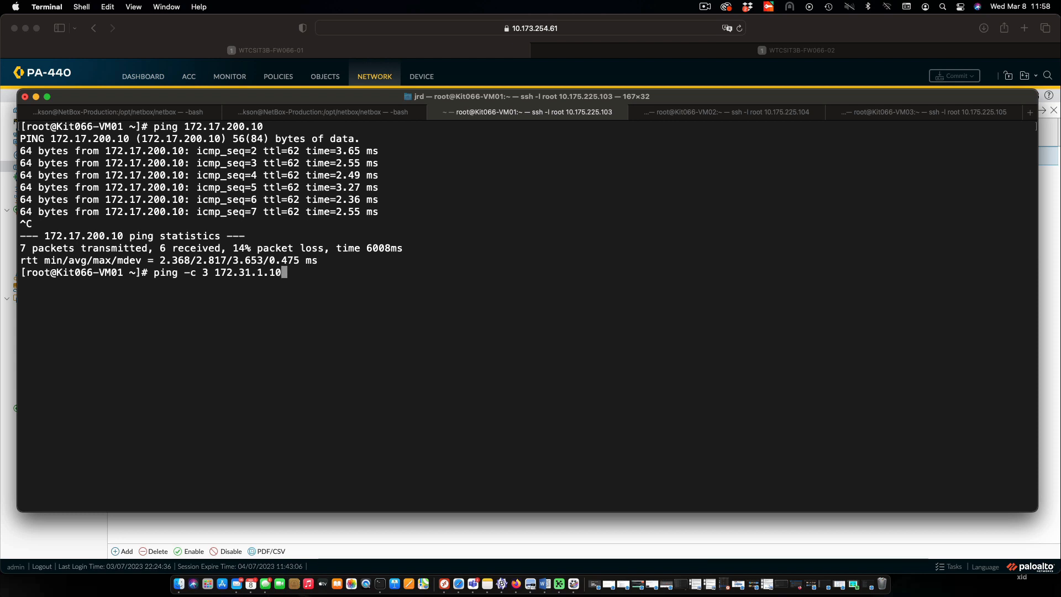
{"action": "key", "text": "Return"}
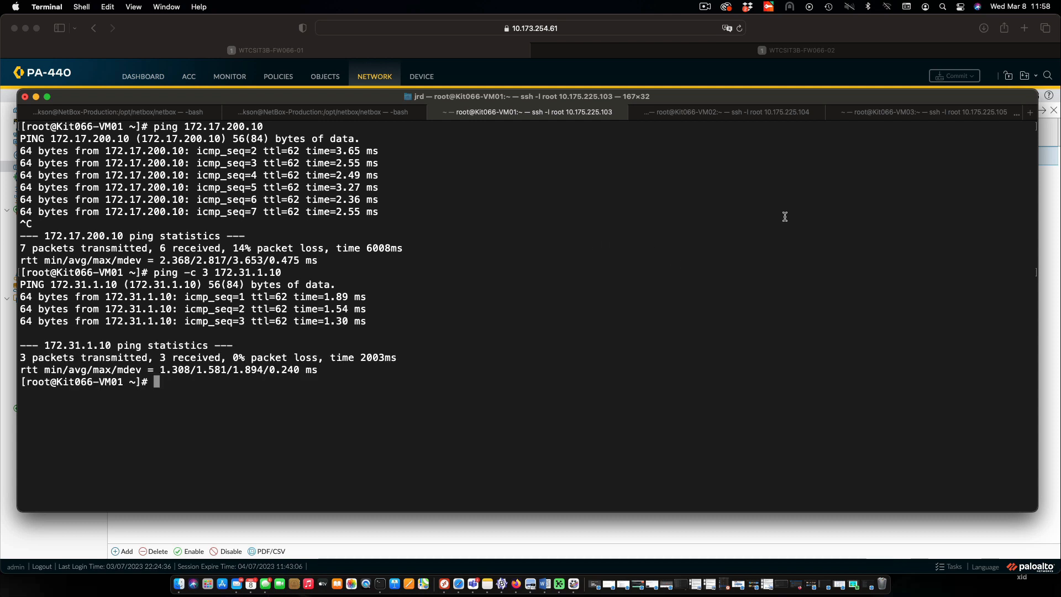
Return to the Kit066-VM03 session and examine the source address of the first captured ICMP echo request
{"action": "left_click", "coordinate": [950, 113]}
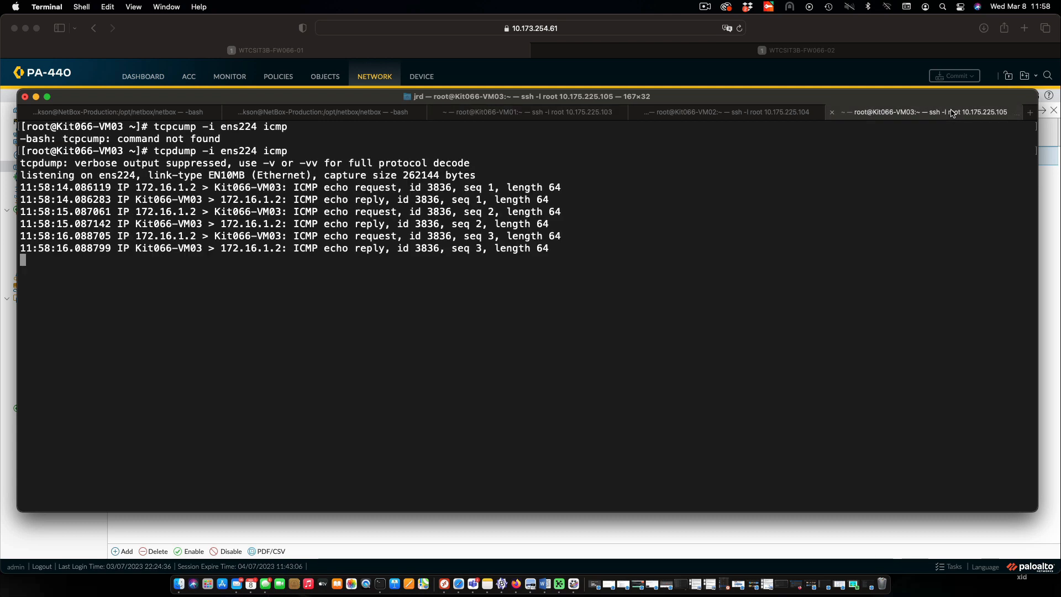
{"action": "triple_click", "coordinate": [193, 186]}
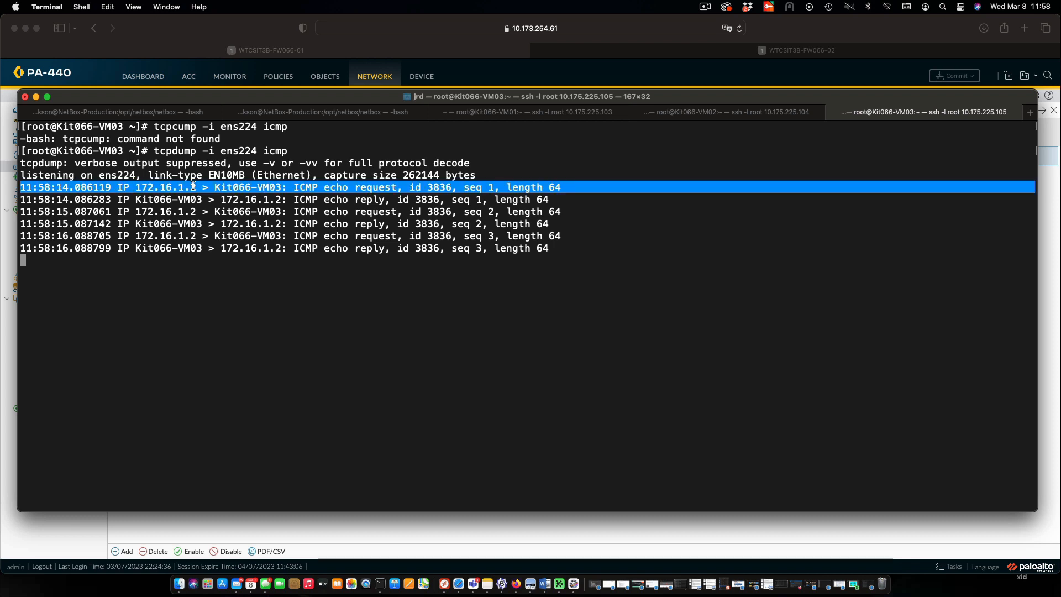